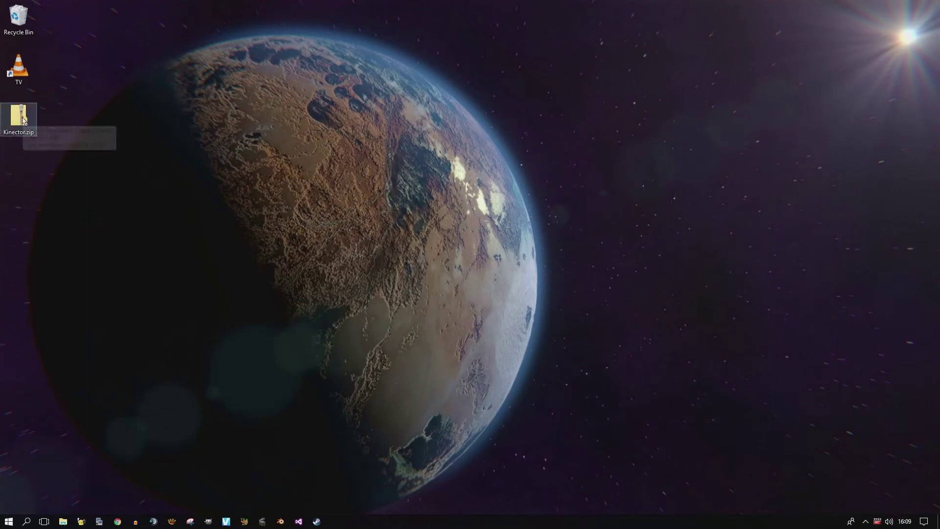
Step: Open Kinector.zip and extract its Kinector folder to the desktop
{"action": "double_click", "coordinate": [23, 120]}
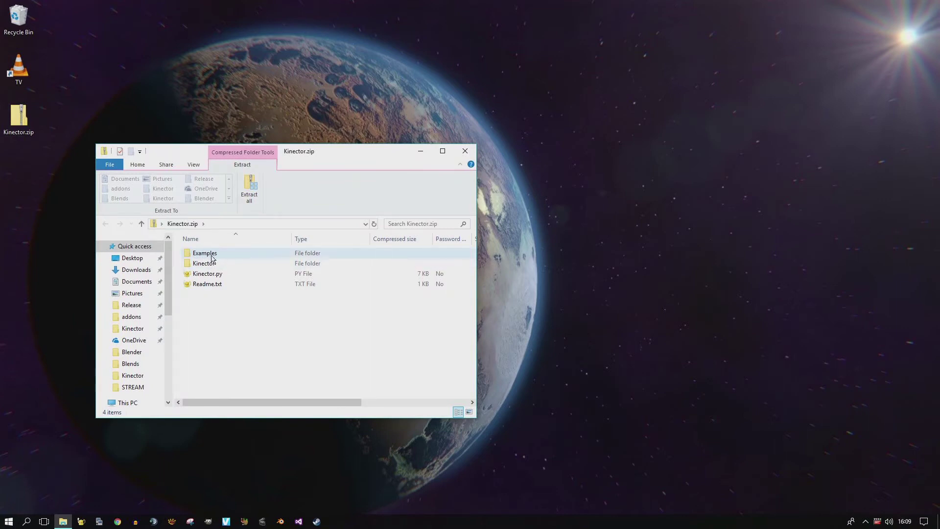
{"action": "left_click", "coordinate": [212, 263]}
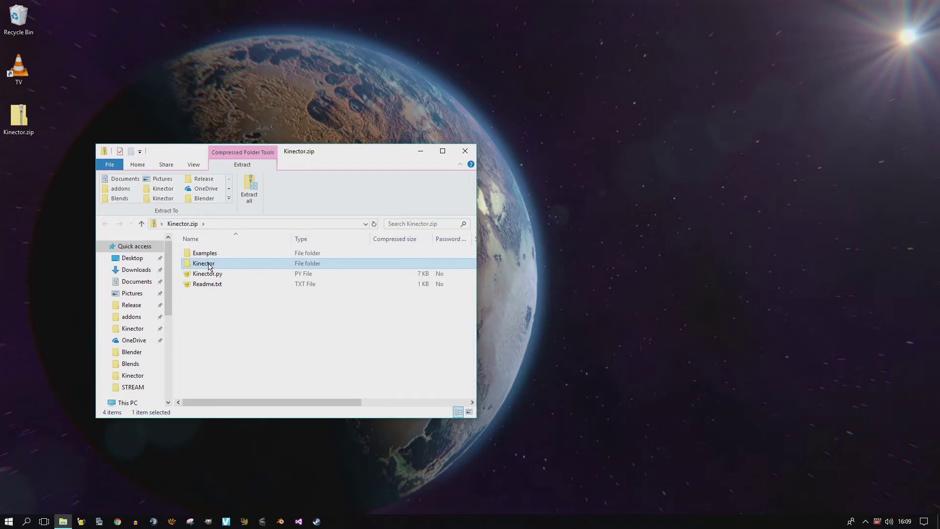
{"action": "left_click_drag", "start_coordinate": [209, 265], "coordinate": [42, 185]}
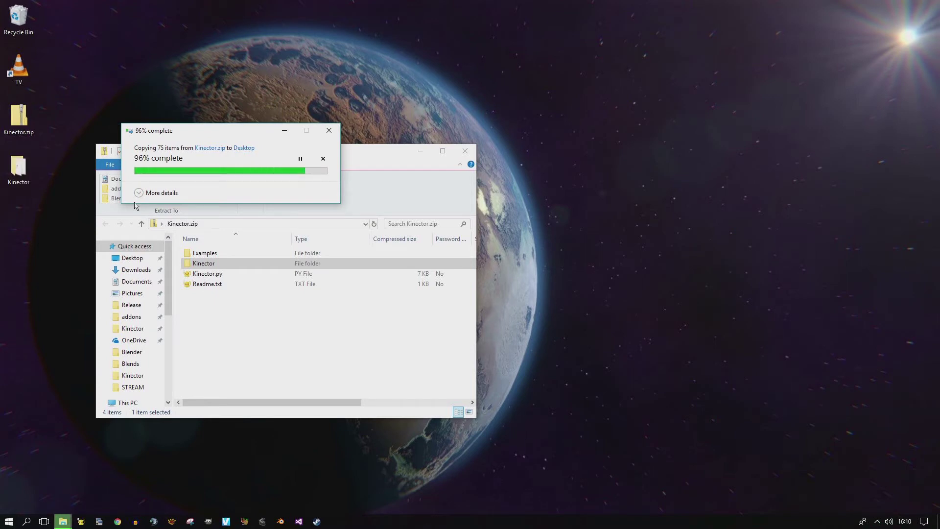
Step: Check Kinector.py in the archive and in Blender's addons folder, then return to the archive contents
{"action": "left_click", "coordinate": [212, 277]}
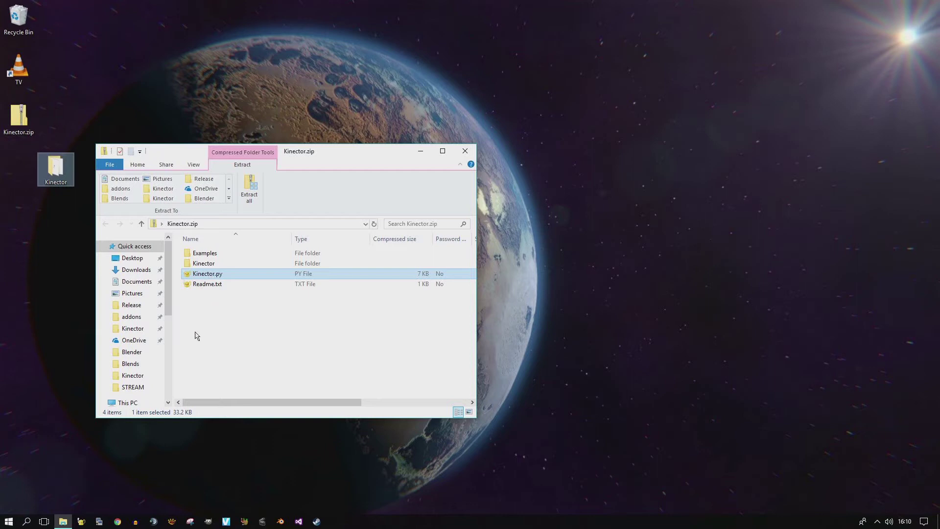
{"action": "left_click", "coordinate": [132, 316]}
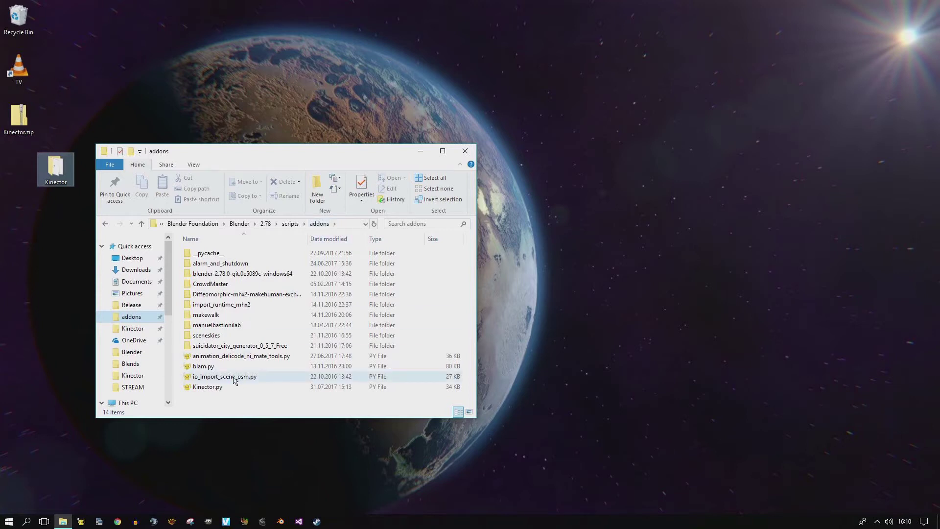
{"action": "left_click", "coordinate": [203, 387]}
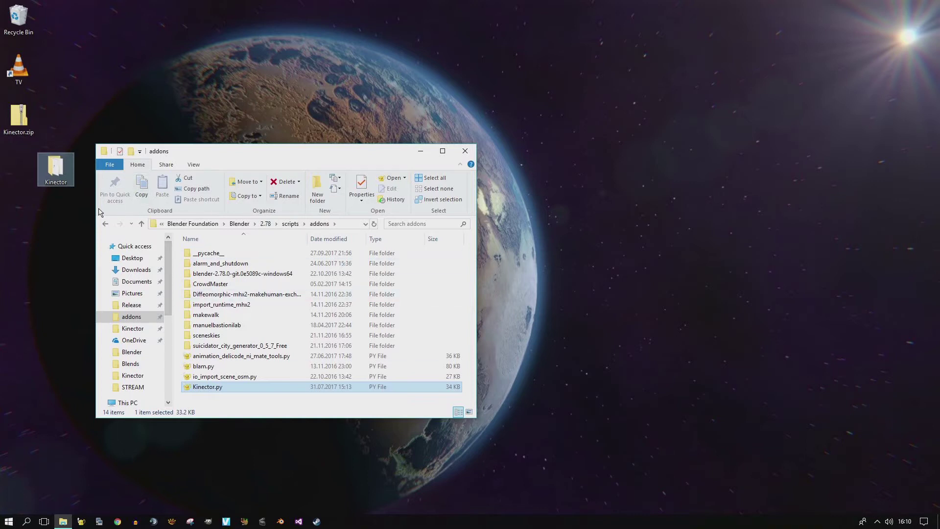
{"action": "left_click", "coordinate": [105, 224]}
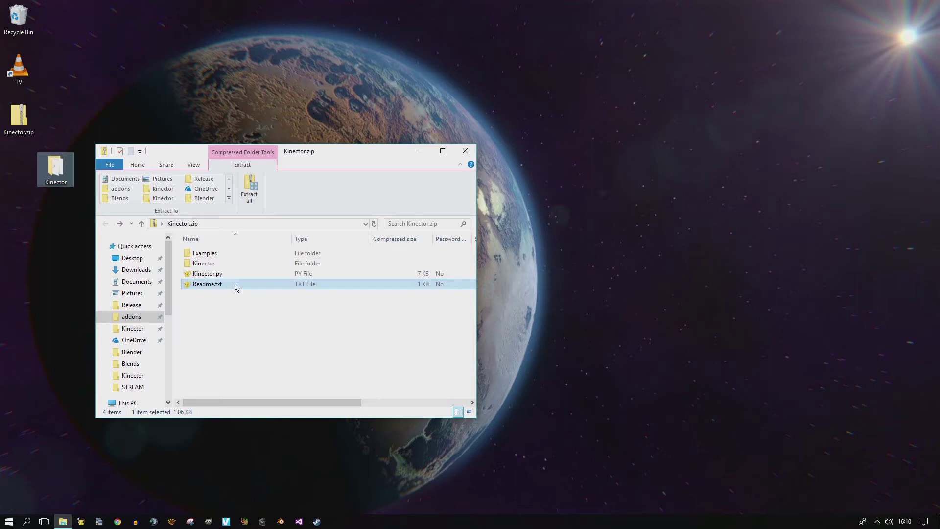
Step: Open Kinector.ini from the extracted Kinector folder on the desktop in Notepad and move its window fully into view
{"action": "left_click", "coordinate": [132, 257]}
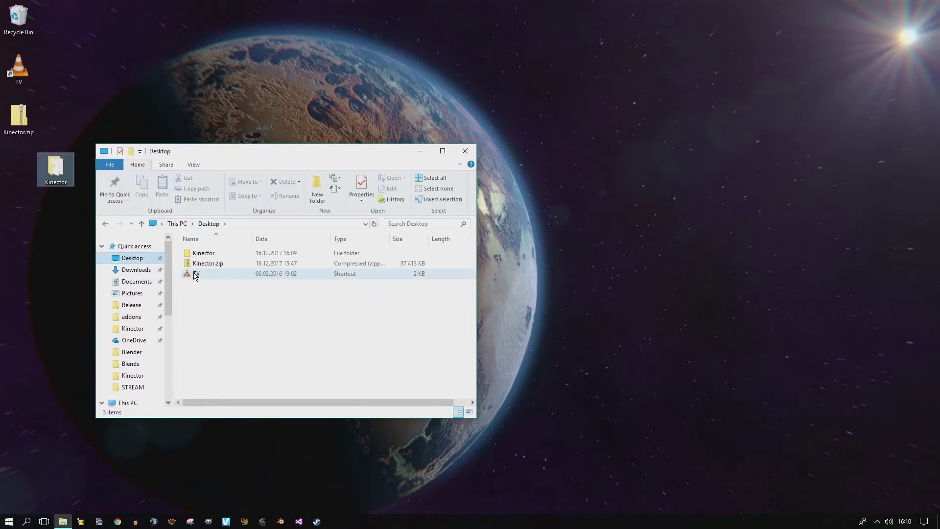
{"action": "double_click", "coordinate": [212, 253]}
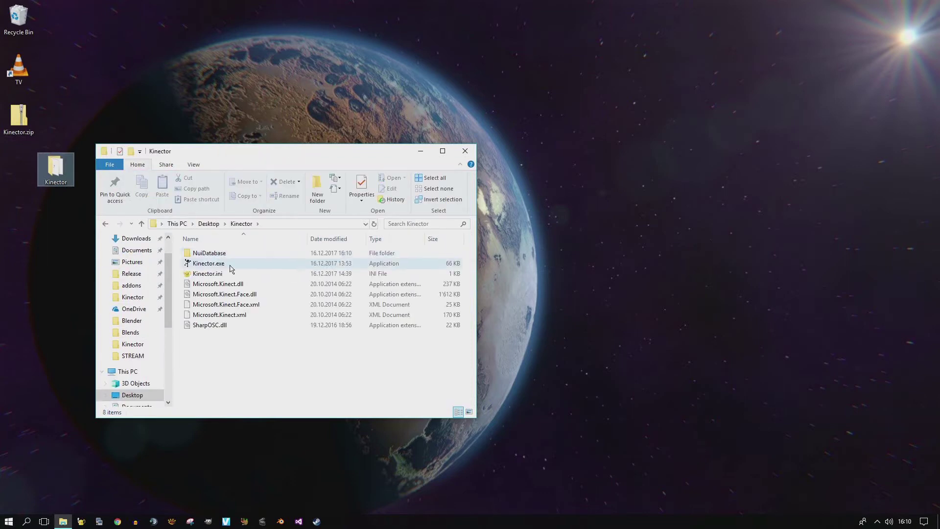
{"action": "right_click", "coordinate": [208, 275]}
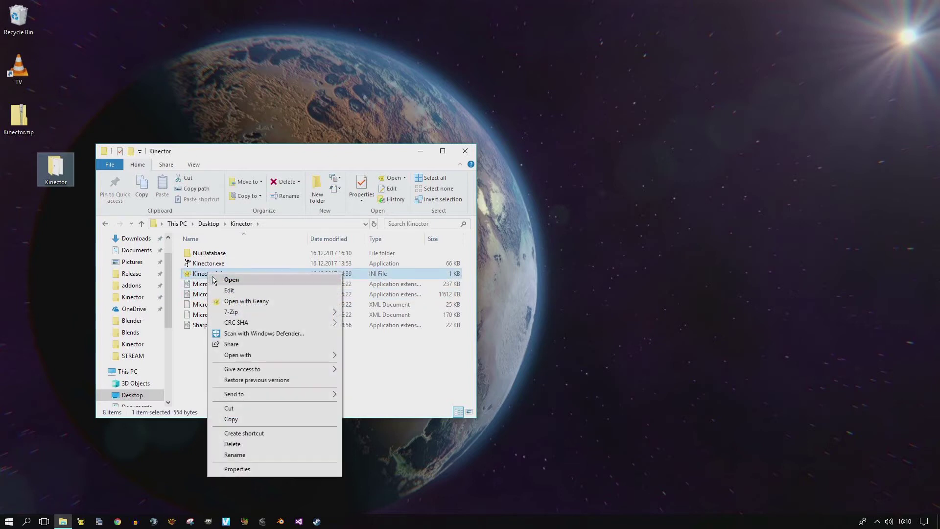
{"action": "mouse_move", "coordinate": [283, 360]}
{"action": "left_click", "coordinate": [363, 357]}
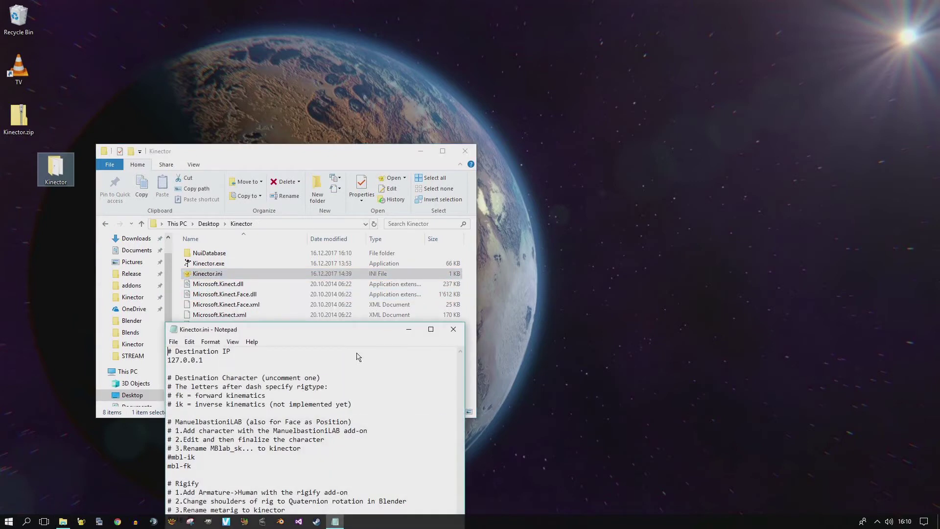
{"action": "left_click_drag", "start_coordinate": [323, 334], "coordinate": [402, 165]}
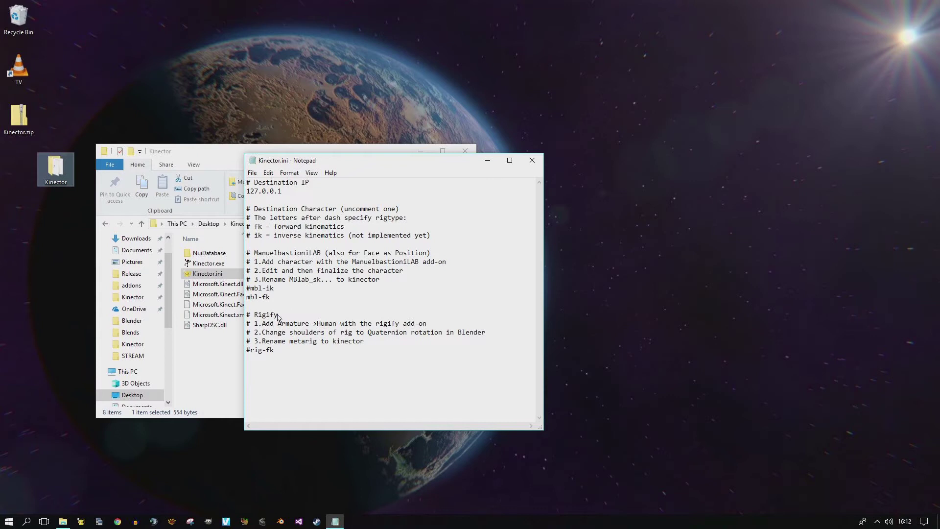
Step: Comment out the mbl-fk line and uncomment rig-fk in Kinector.ini, then save and close the file
{"action": "triple_click", "coordinate": [245, 236]}
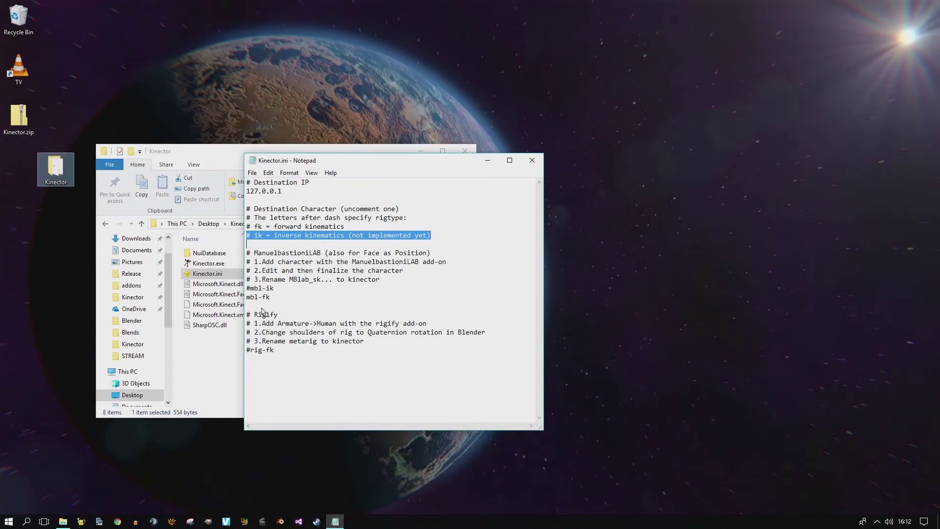
{"action": "left_click", "coordinate": [245, 296]}
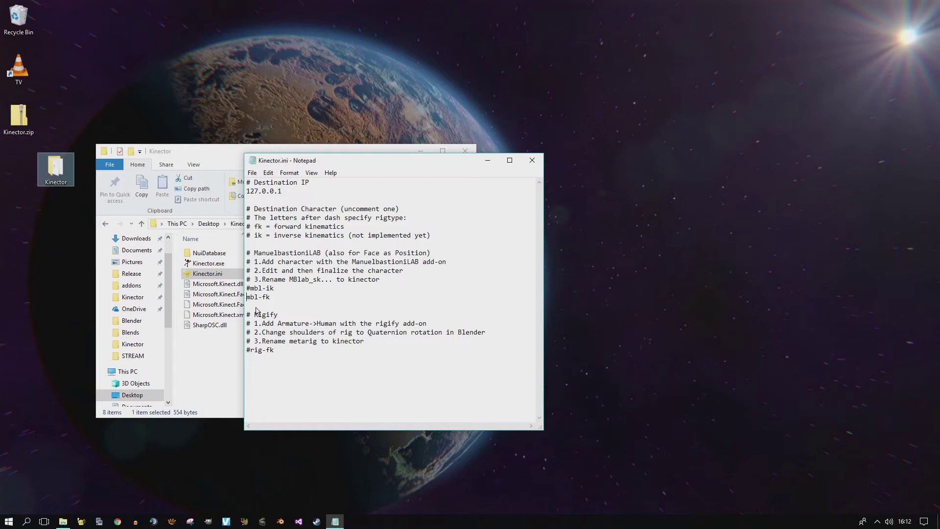
{"action": "type", "text": "#"}
{"action": "key", "text": "Delete"}
{"action": "left_click", "coordinate": [252, 173]}
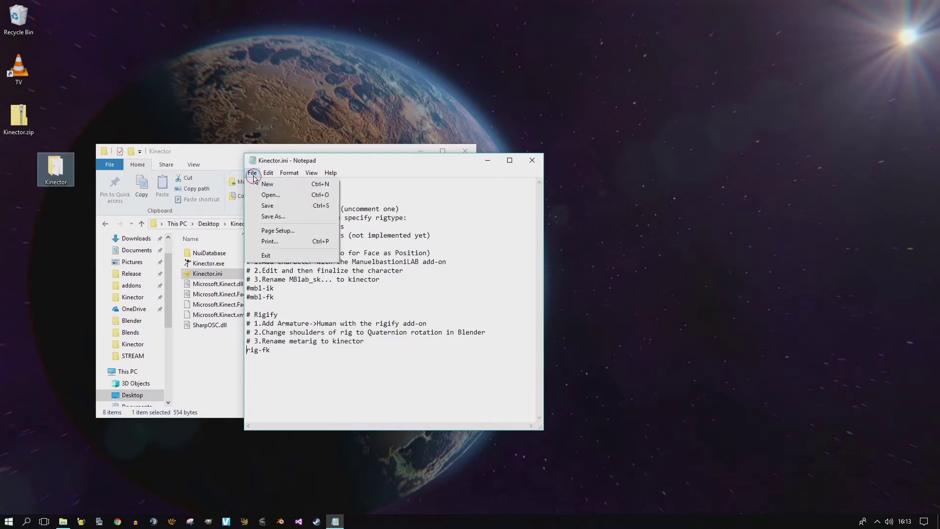
{"action": "left_click", "coordinate": [262, 203]}
{"action": "left_click", "coordinate": [532, 160]}
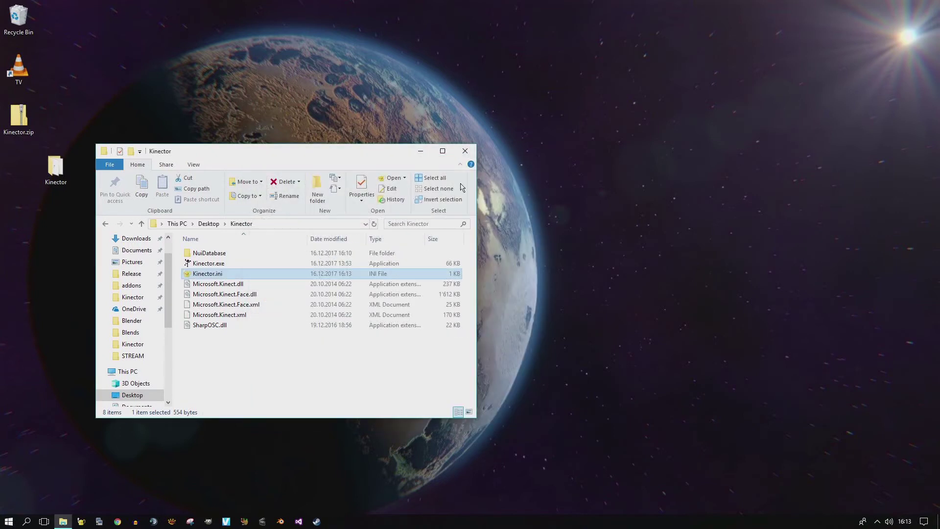
Step: Launch Kinector.exe and view its list of tracking modes without changing the Human All selection
{"action": "left_click", "coordinate": [210, 264]}
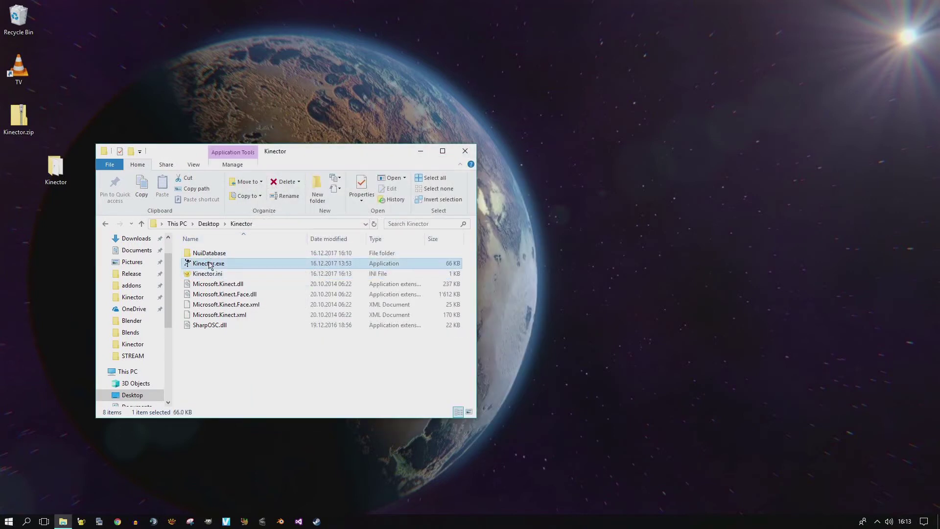
{"action": "double_click", "coordinate": [209, 264]}
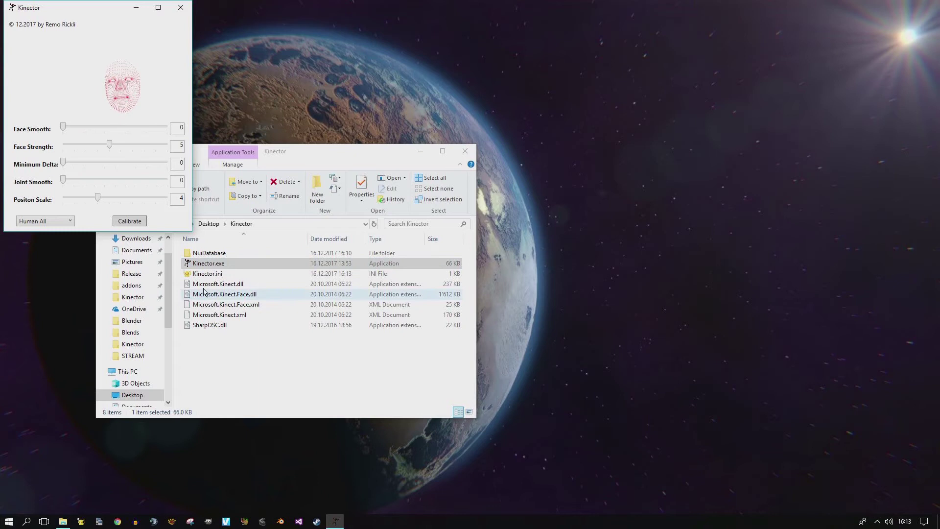
{"action": "left_click", "coordinate": [68, 222]}
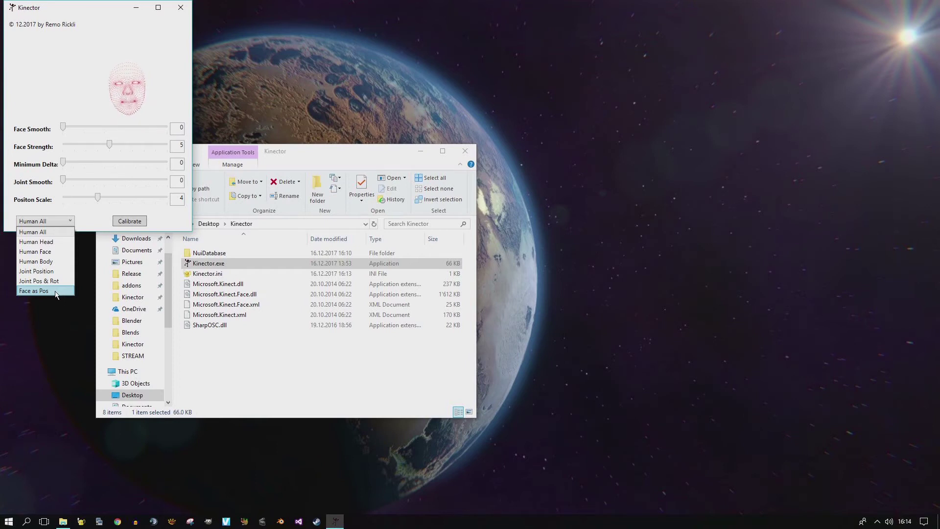
{"action": "left_click", "coordinate": [55, 318]}
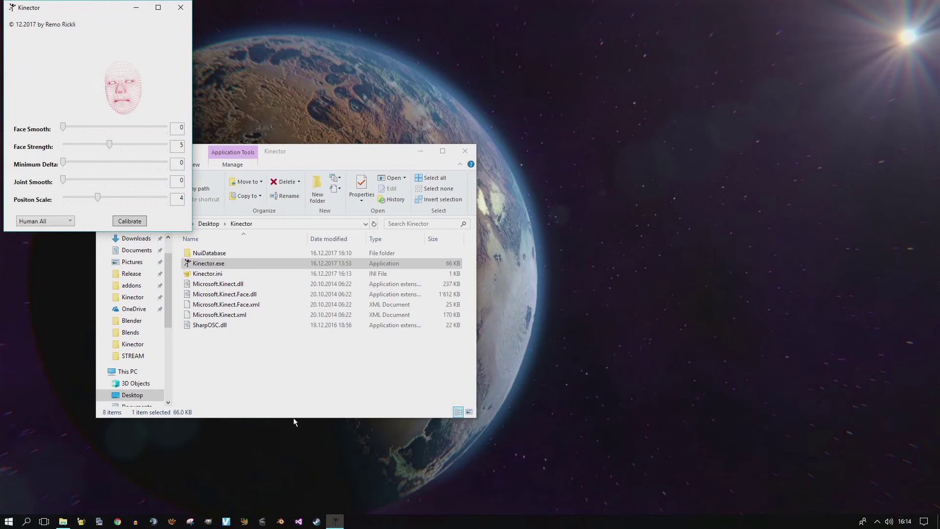
Step: Open Blender, narrow its window so it sits beside Kinector, and close the Kinector folder window
{"action": "left_click", "coordinate": [279, 522]}
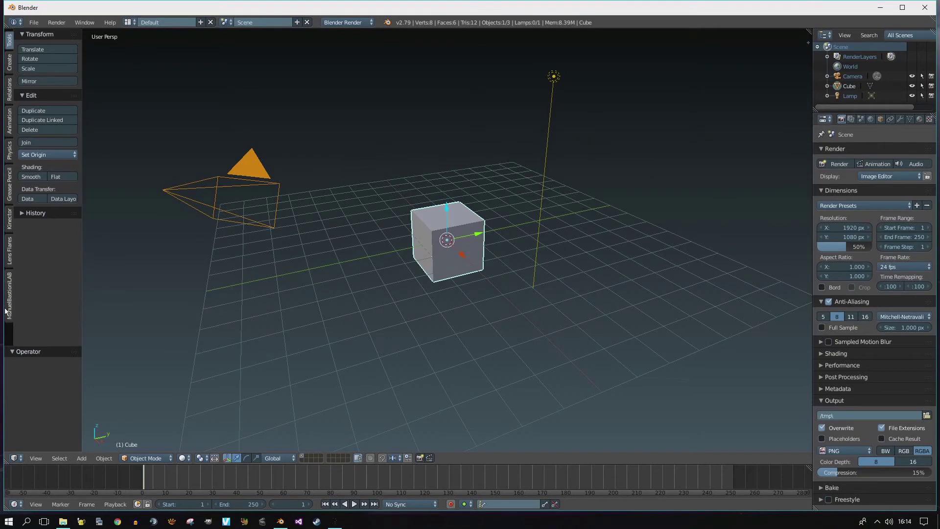
{"action": "left_click_drag", "start_coordinate": [4, 312], "coordinate": [186, 314]}
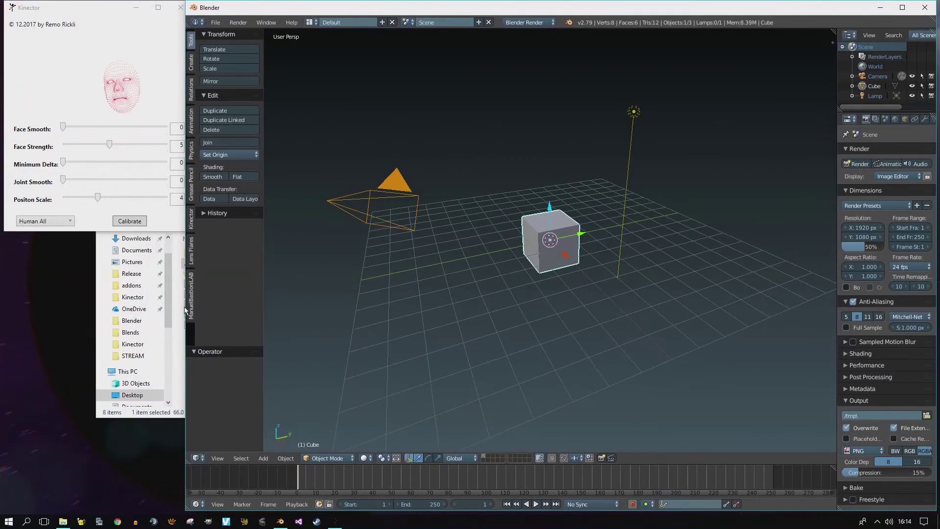
{"action": "left_click", "coordinate": [183, 357]}
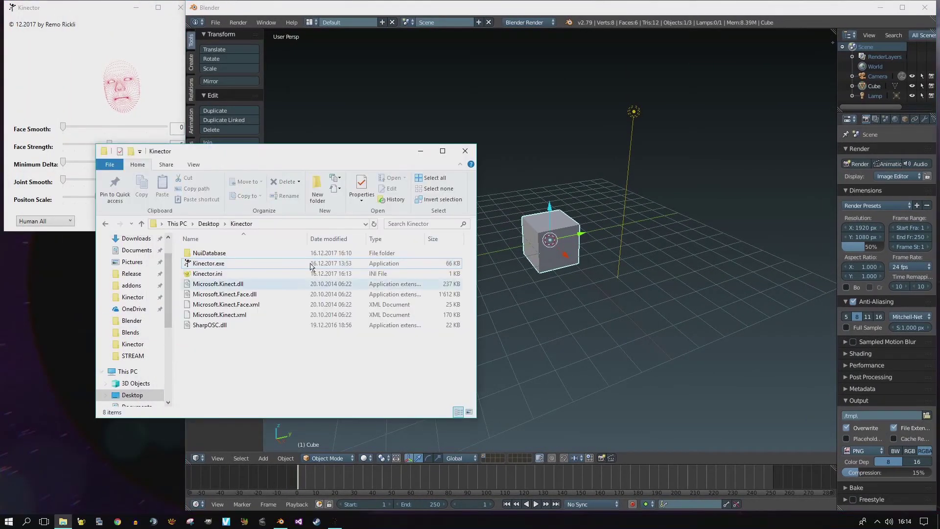
{"action": "left_click", "coordinate": [465, 147]}
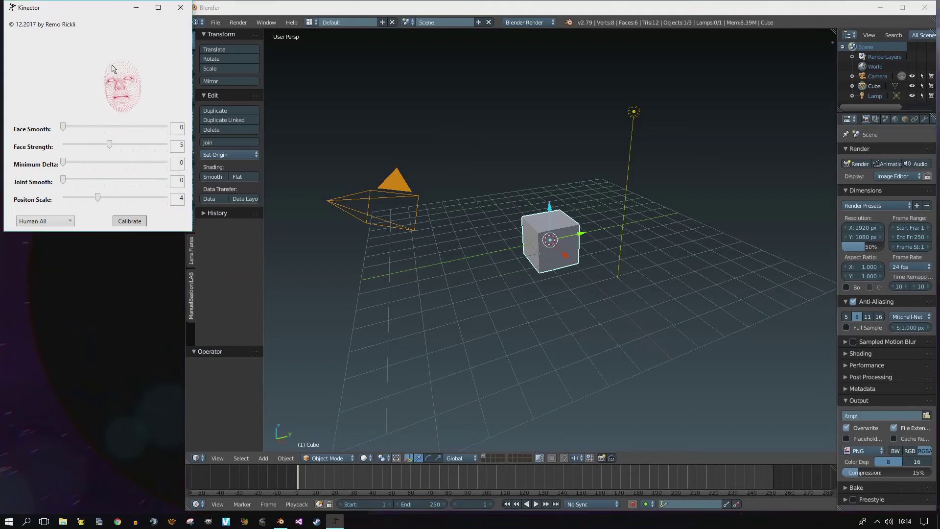
Step: Search Blender's add-on preferences for "kinect", view the Kinector Receiver add-on's details, and close the preferences
{"action": "left_click", "coordinate": [215, 23]}
{"action": "left_click", "coordinate": [243, 128]}
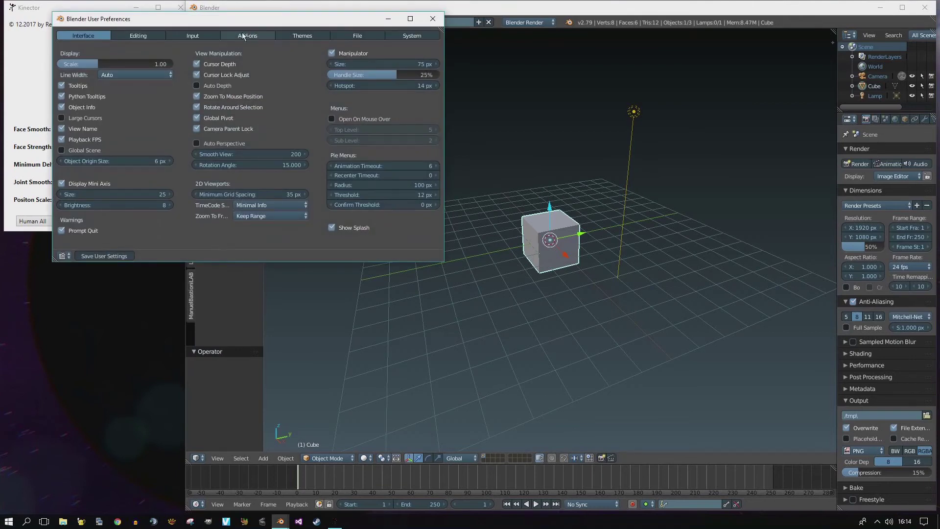
{"action": "left_click", "coordinate": [243, 36]}
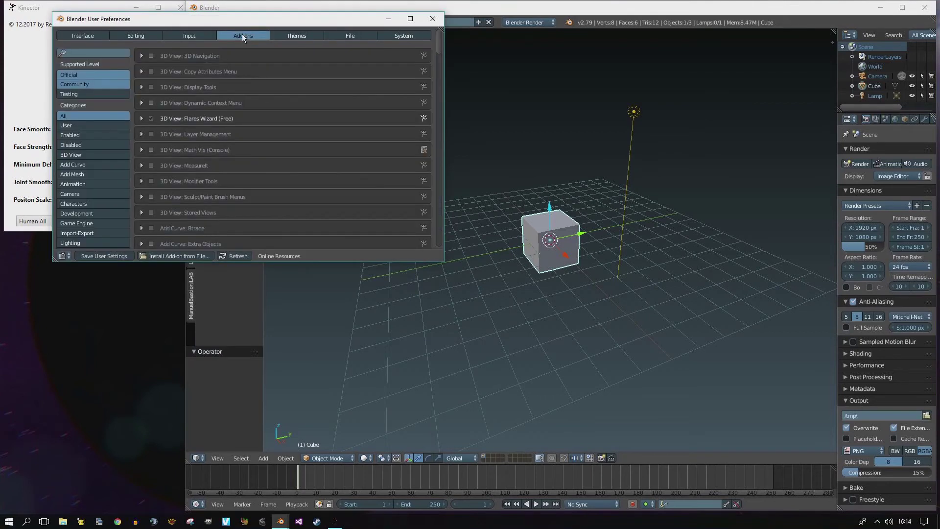
{"action": "left_click", "coordinate": [91, 53]}
{"action": "type", "text": "kinect"}
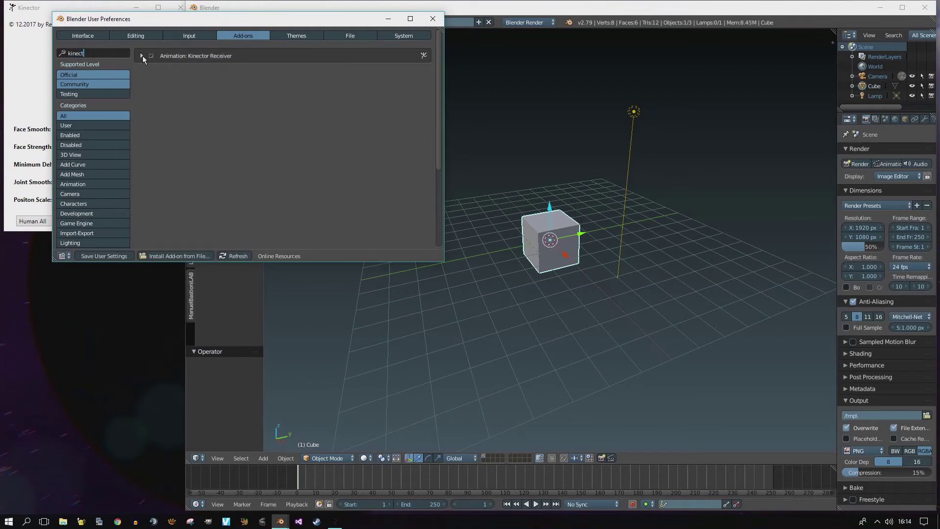
{"action": "left_click", "coordinate": [142, 55]}
{"action": "left_click", "coordinate": [142, 55]}
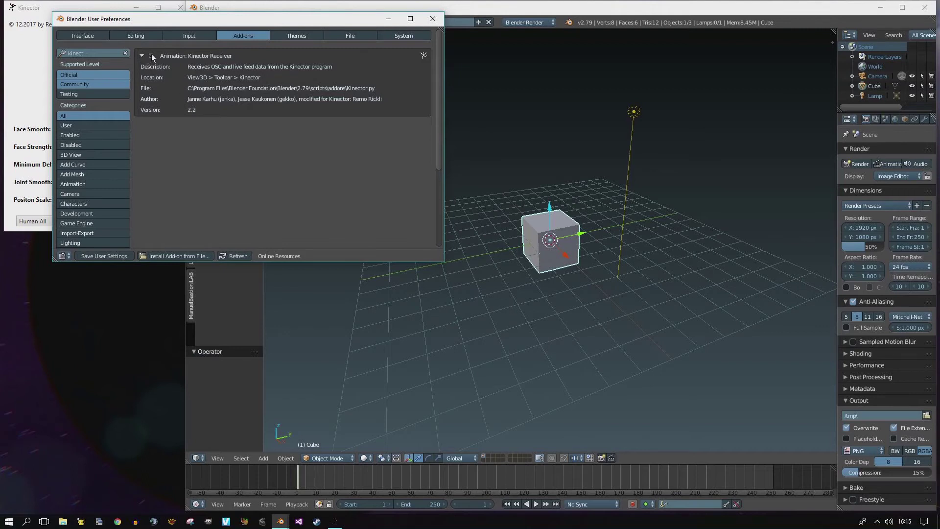
{"action": "left_click", "coordinate": [433, 19]}
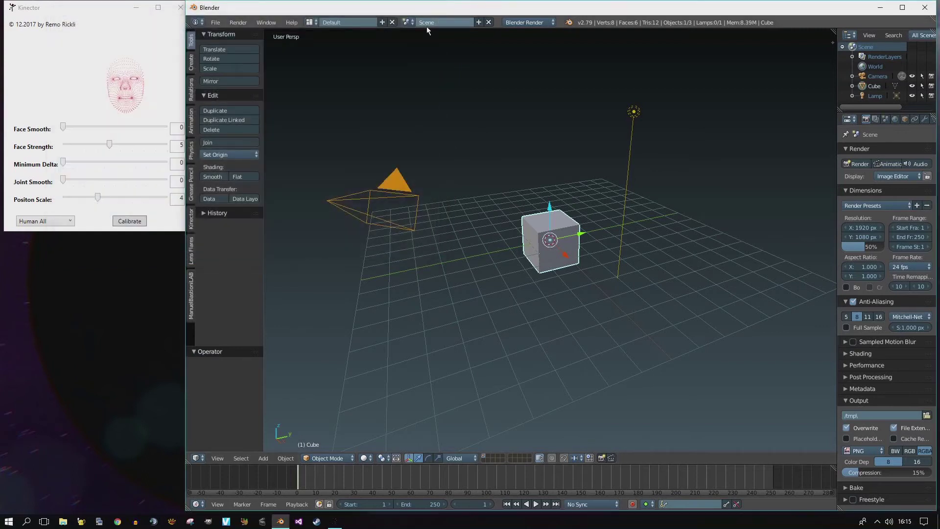
Step: Show the Kinector tools beside the 3D view and delete the default cube
{"action": "left_click", "coordinate": [192, 218]}
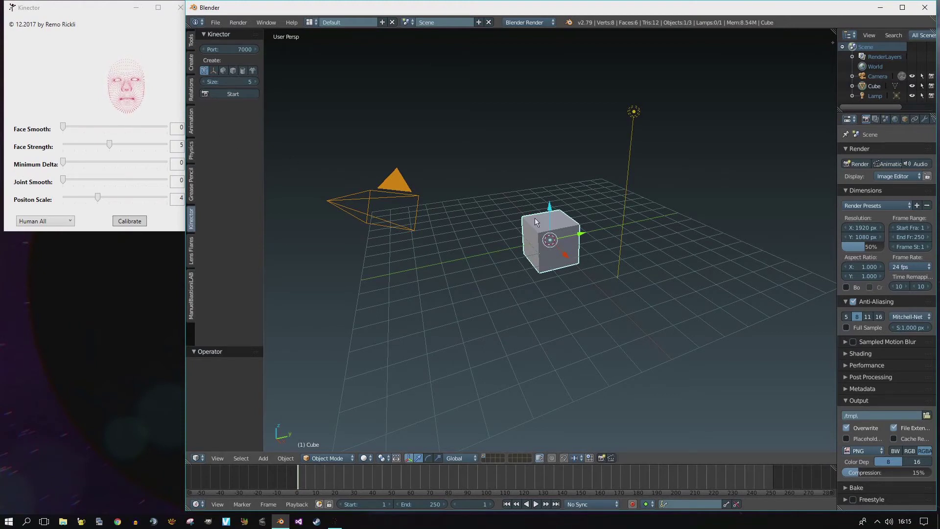
{"action": "key", "text": "x"}
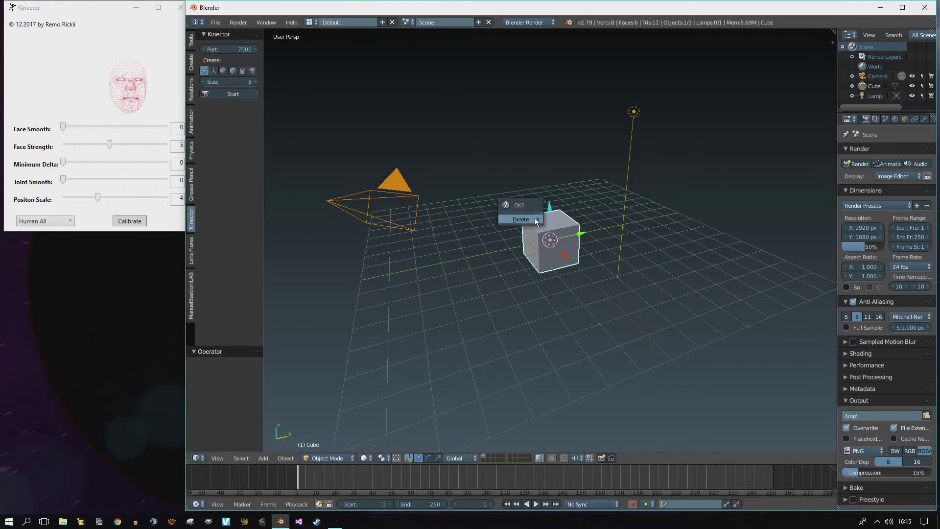
{"action": "left_click", "coordinate": [535, 218]}
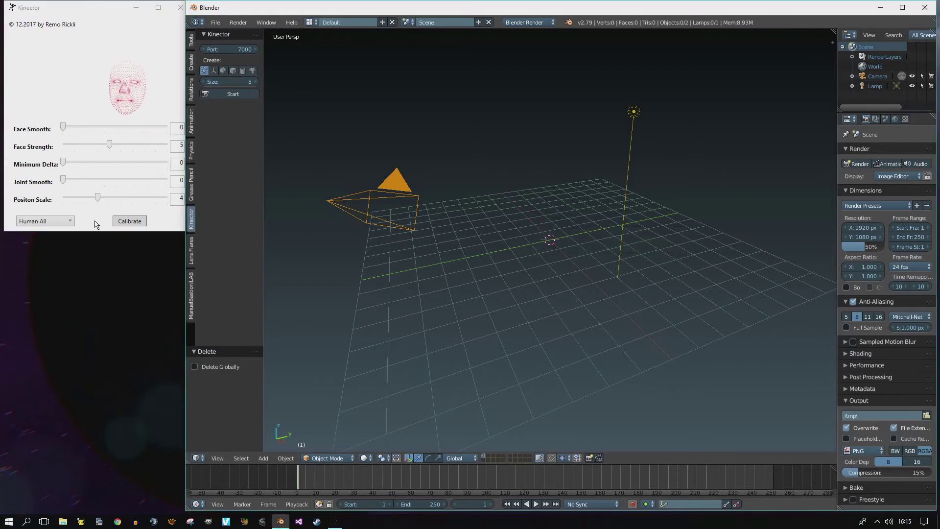
Step: Set Kinector's tracking mode to Joint Position and start the receiver in Blender with spheres as the created objects
{"action": "left_click", "coordinate": [58, 221]}
{"action": "left_click", "coordinate": [59, 221]}
{"action": "left_click", "coordinate": [51, 270]}
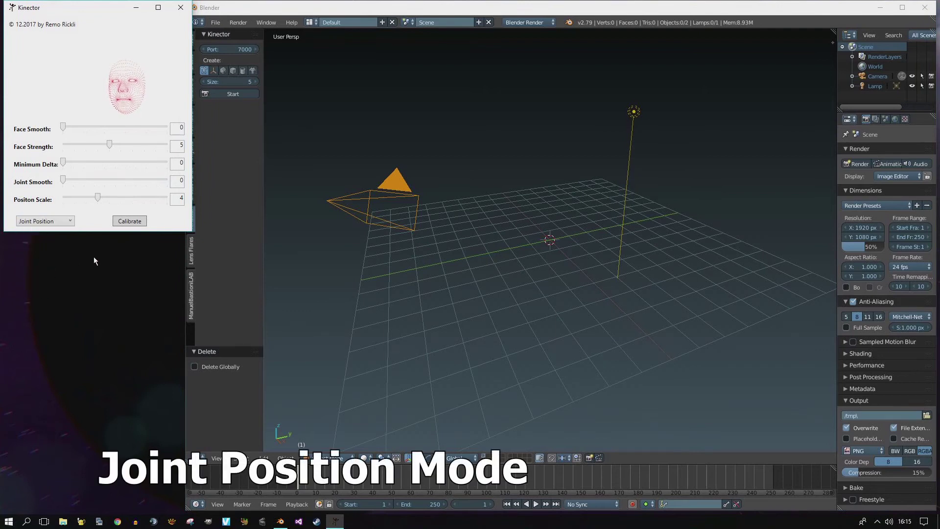
{"action": "left_click", "coordinate": [214, 139]}
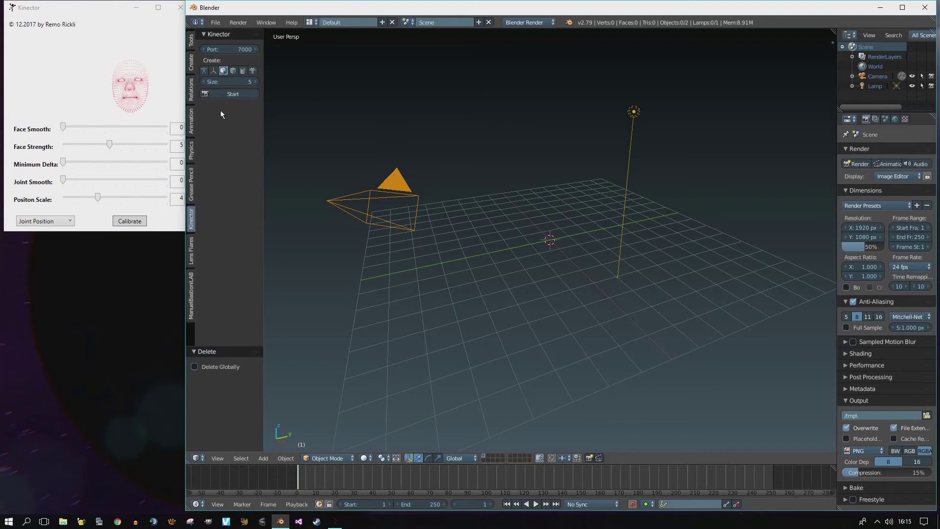
{"action": "left_click", "coordinate": [227, 94]}
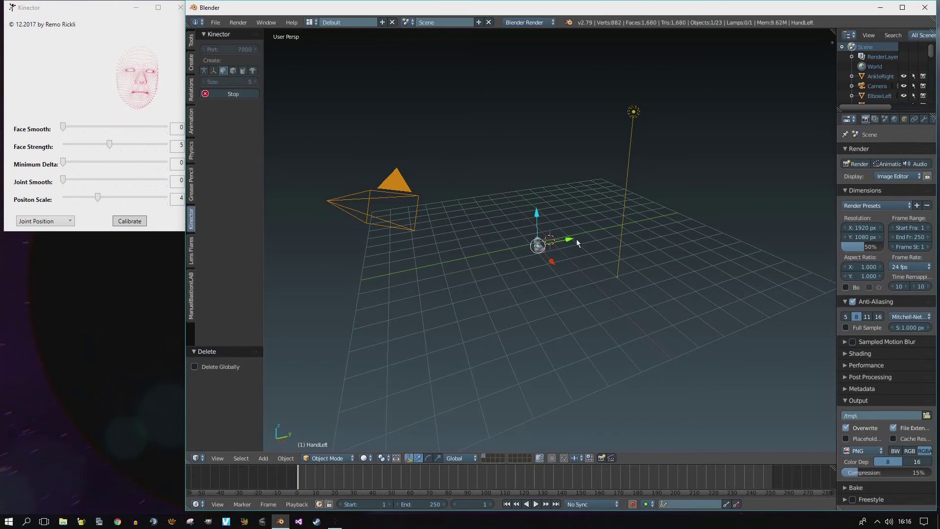
Step: View the streamed joint spheres up close, stop the receiver, and set Kinector's tracking mode to Human All
{"action": "middle_click_drag", "start_coordinate": [582, 251], "coordinate": [532, 223]}
{"action": "scroll", "coordinate": [530, 221], "scroll_direction": "up", "scroll_amount": 5}
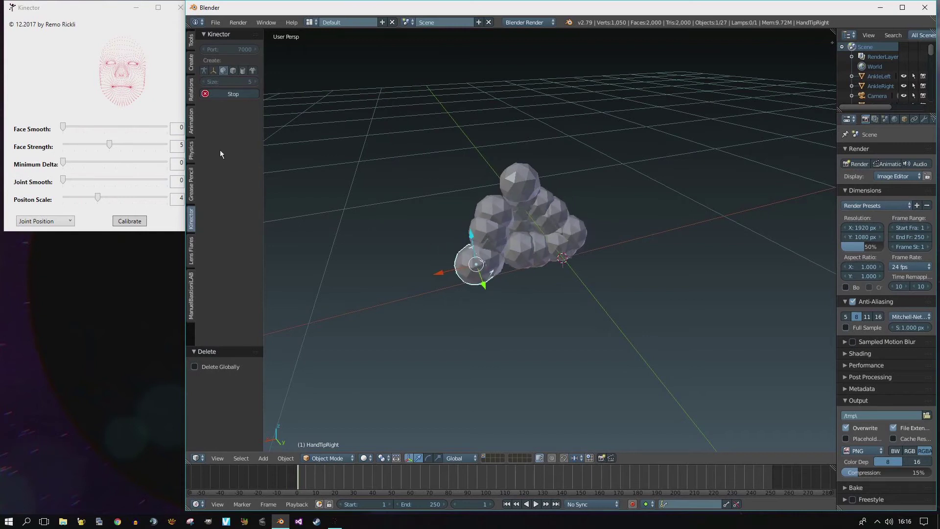
{"action": "left_click", "coordinate": [232, 95]}
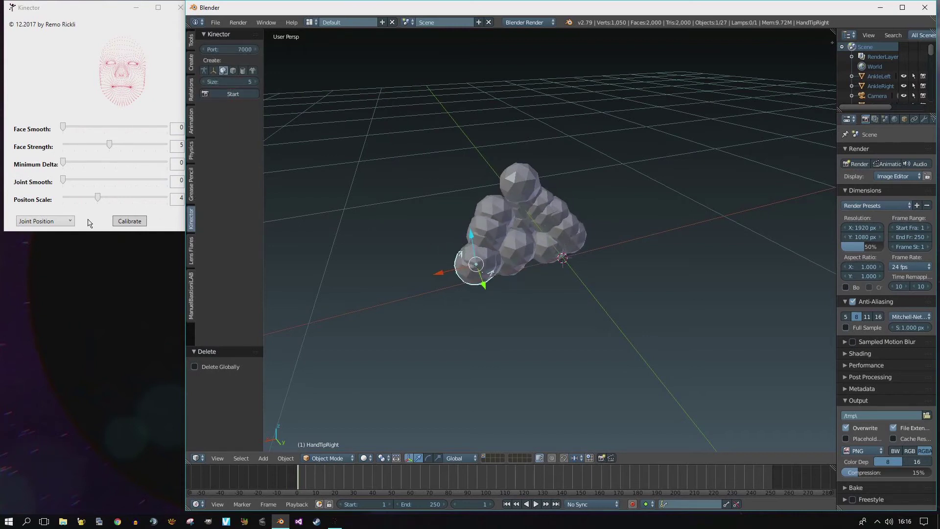
{"action": "left_click", "coordinate": [73, 221]}
{"action": "left_click", "coordinate": [39, 230]}
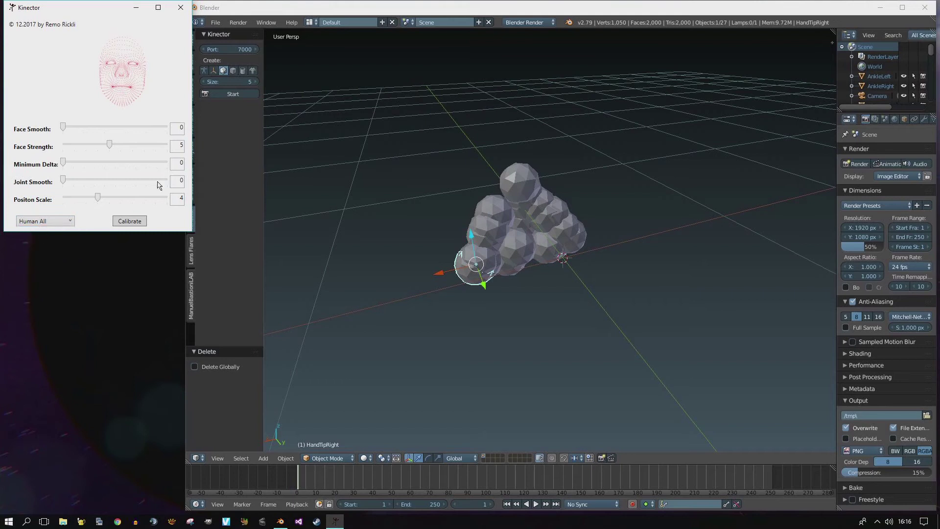
{"action": "left_click", "coordinate": [246, 155]}
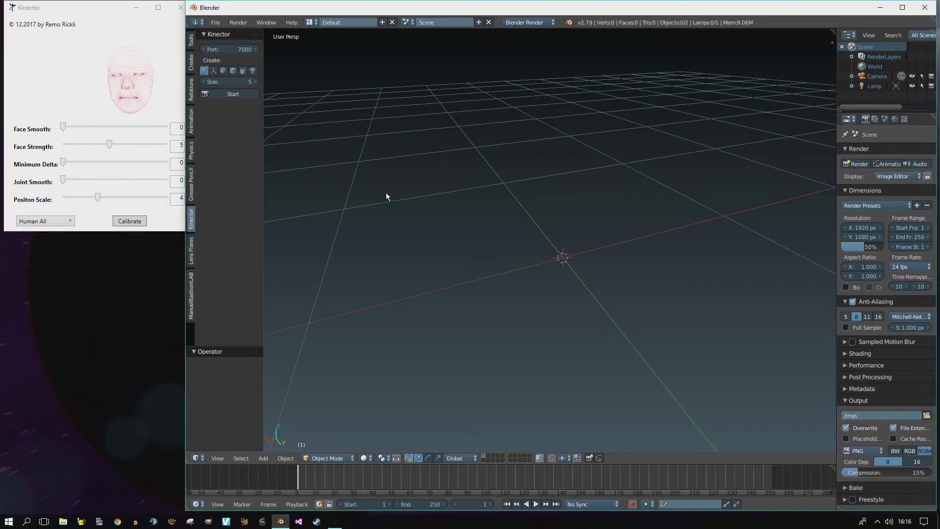
Step: Add a Human (Meta-Rig) armature to the scene and deselect it
{"action": "key", "text": "shift+a"}
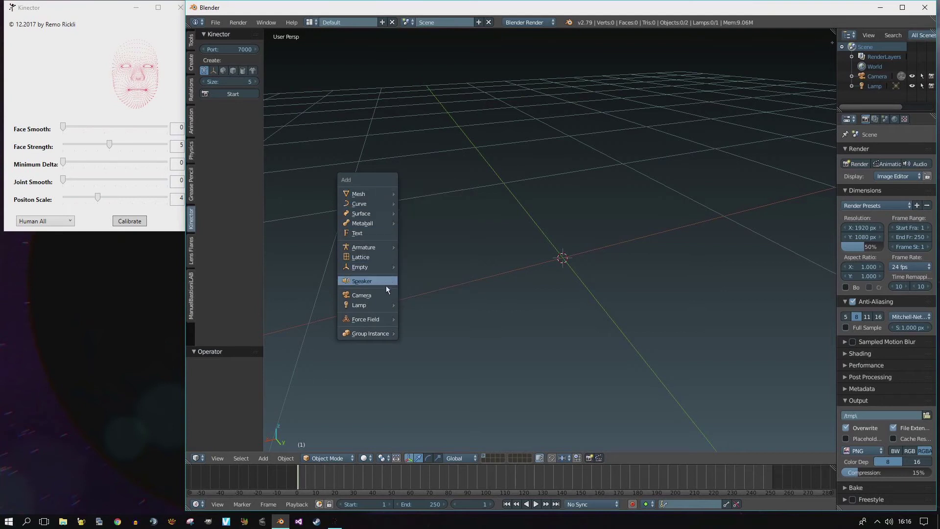
{"action": "mouse_move", "coordinate": [387, 248]}
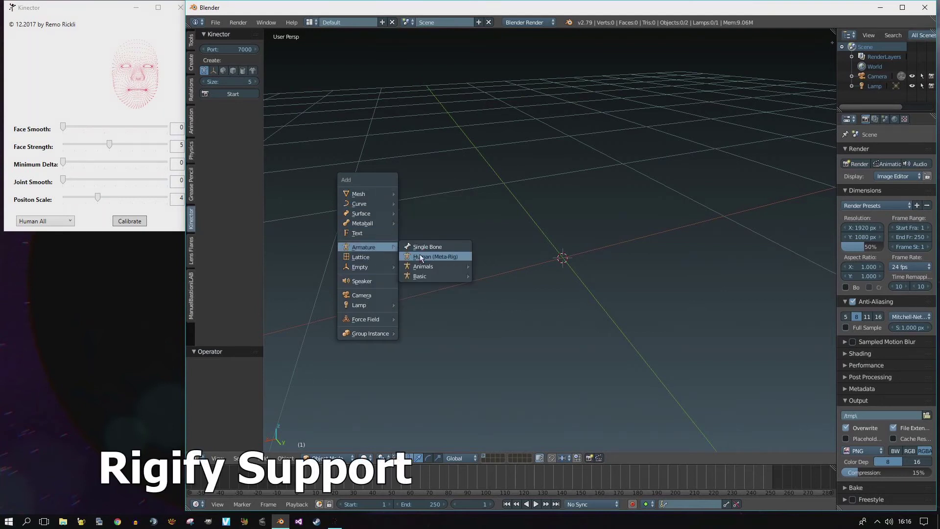
{"action": "left_click", "coordinate": [419, 254]}
{"action": "scroll", "coordinate": [557, 202], "scroll_direction": "down", "scroll_amount": 6}
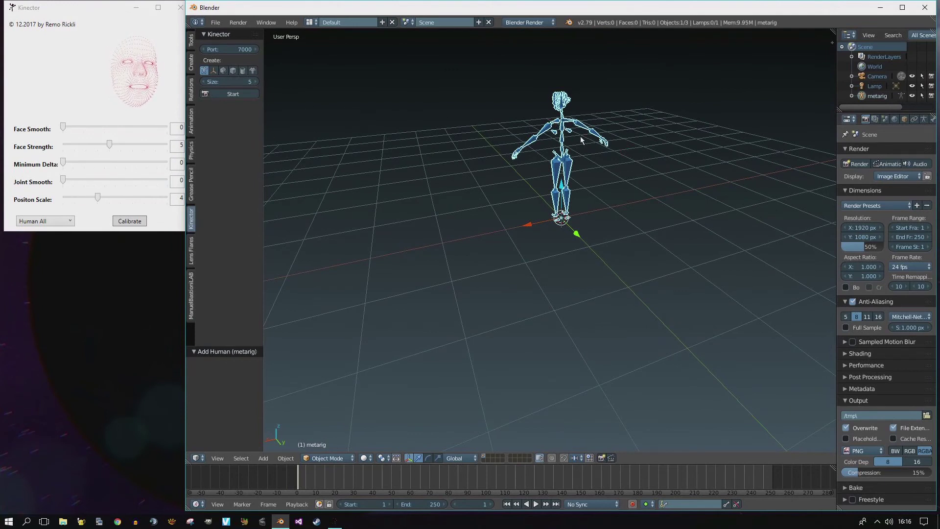
{"action": "key", "text": "a"}
{"action": "scroll", "coordinate": [563, 120], "scroll_direction": "up", "scroll_amount": 3}
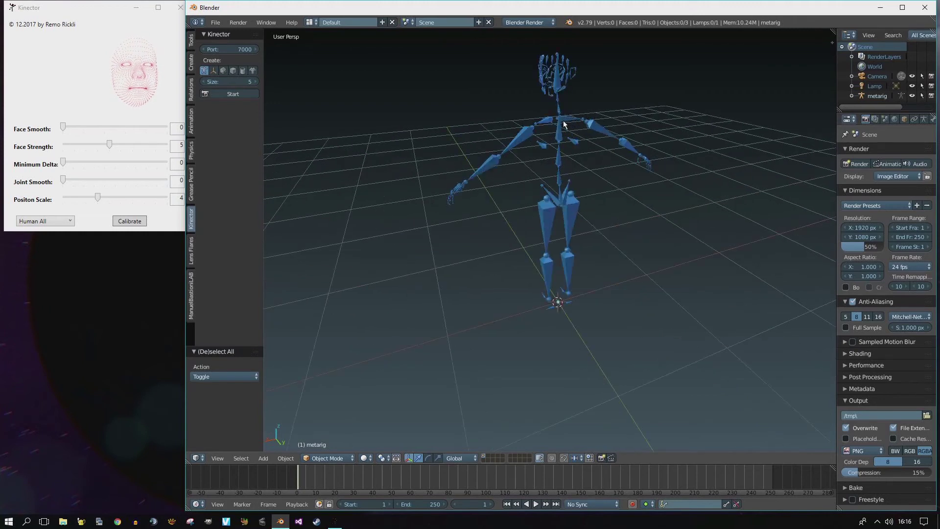
Step: In Pose Mode, set the rotation mode of the rig's shoulder.R bone to Quaternion (WXYZ)
{"action": "key", "text": "ctrl+Tab"}
{"action": "right_click", "coordinate": [564, 120]}
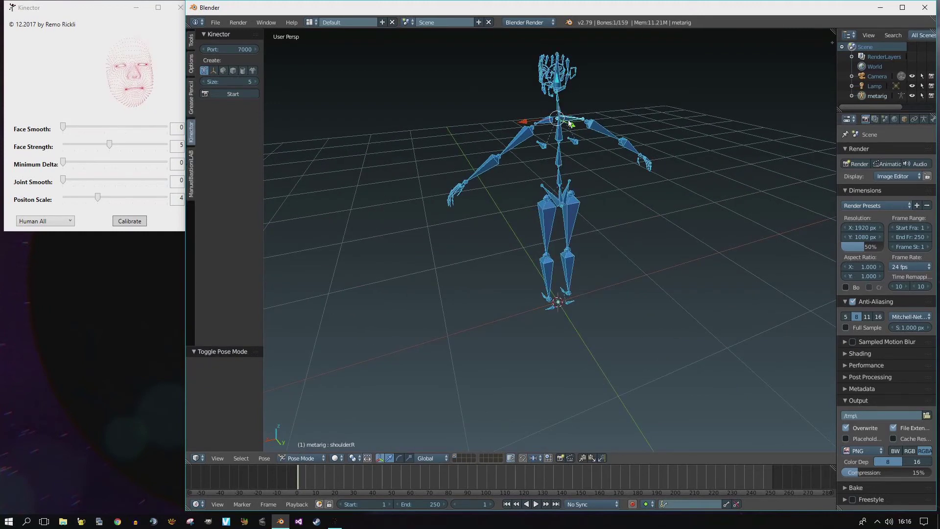
{"action": "key", "text": "n"}
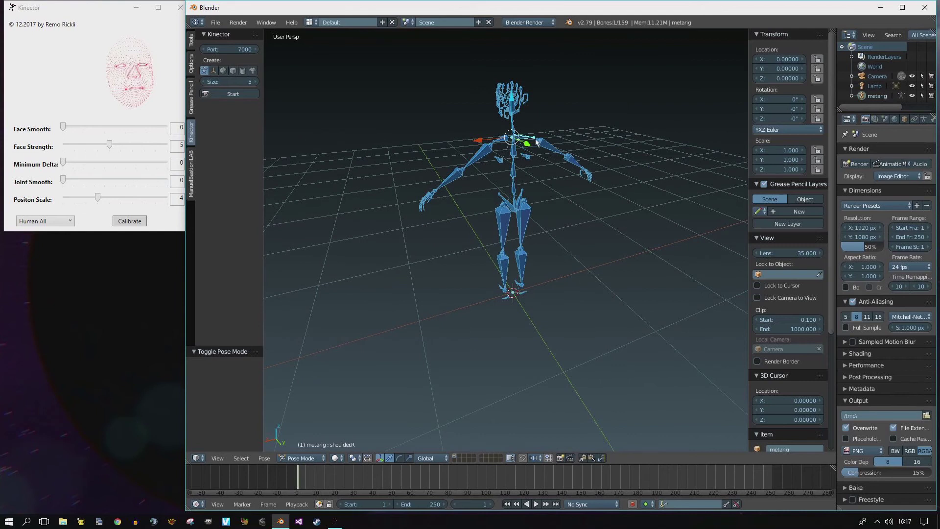
{"action": "left_click", "coordinate": [767, 130]}
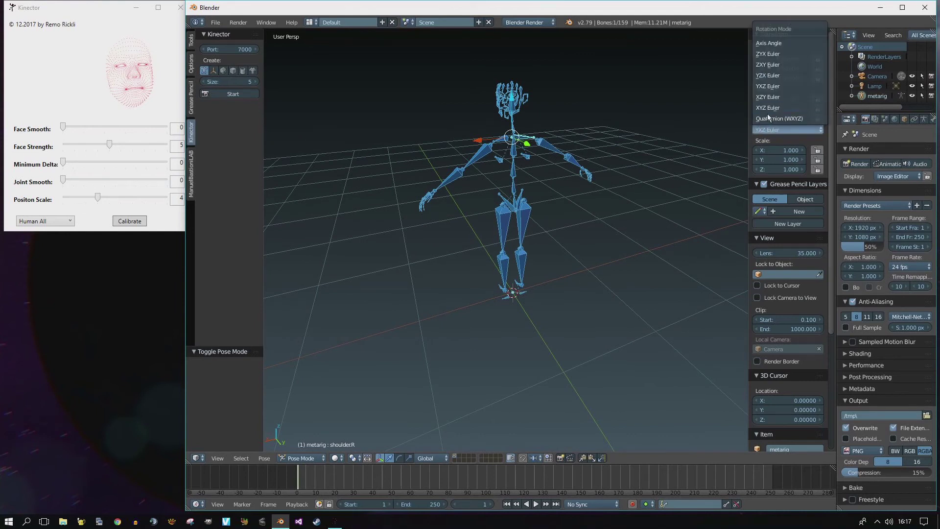
{"action": "left_click", "coordinate": [768, 118]}
{"action": "left_click", "coordinate": [499, 141]}
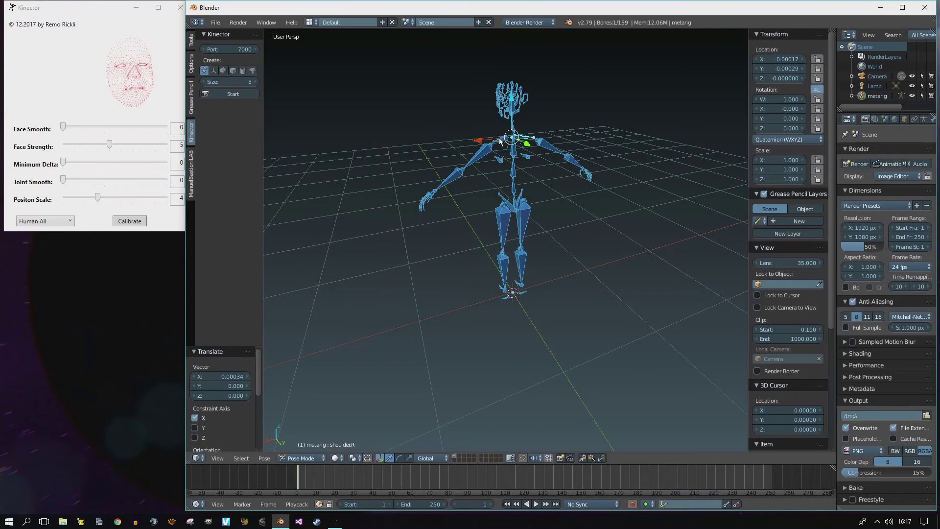
{"action": "scroll", "coordinate": [506, 142], "scroll_direction": "up", "scroll_amount": 5}
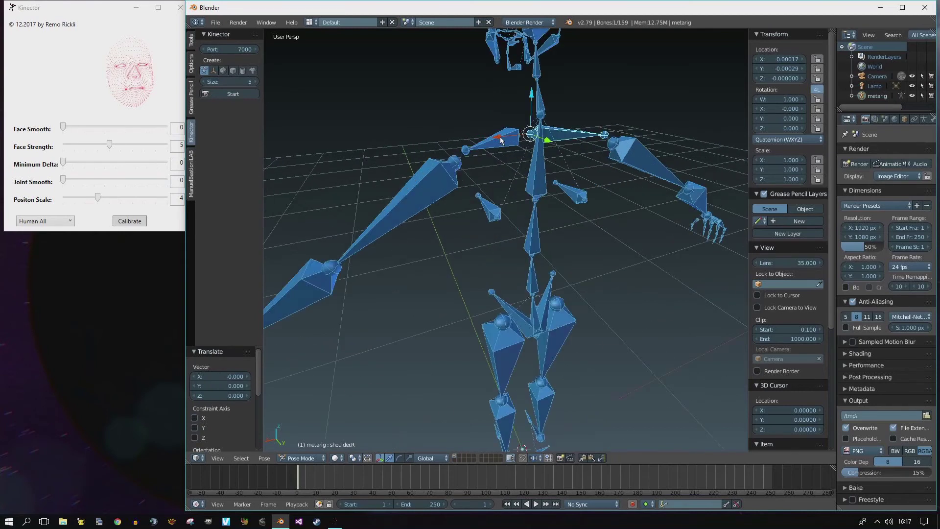
{"action": "left_click_drag", "start_coordinate": [503, 142], "coordinate": [505, 145]}
Step: Set the shoulder.L bone's rotation mode to Quaternion (WXYZ) and hide the transform properties
{"action": "right_click", "coordinate": [473, 149]}
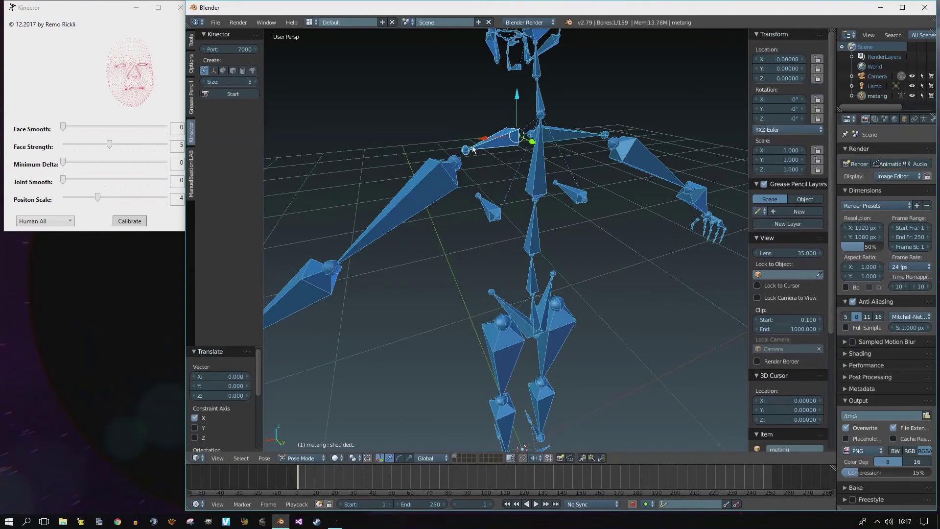
{"action": "left_click", "coordinate": [772, 129]}
{"action": "left_click", "coordinate": [774, 119]}
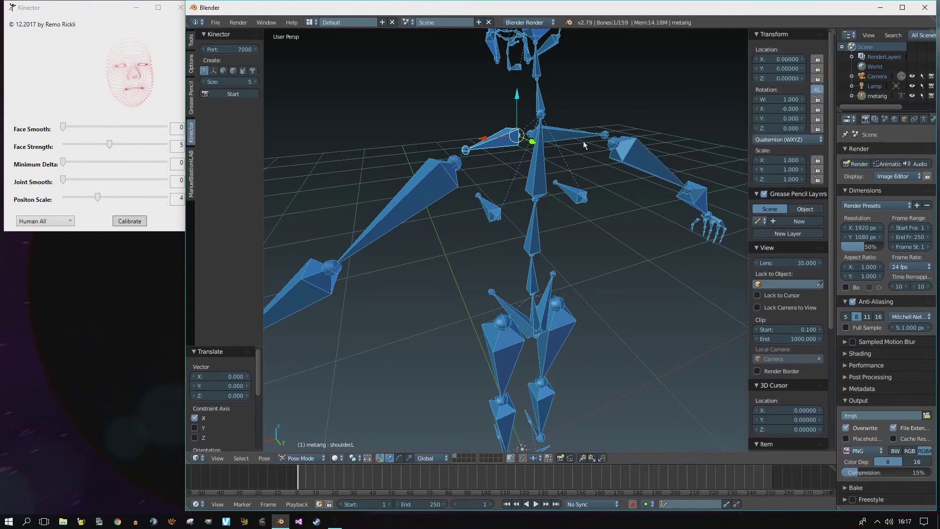
{"action": "key", "text": "ctrl+KP_4"}
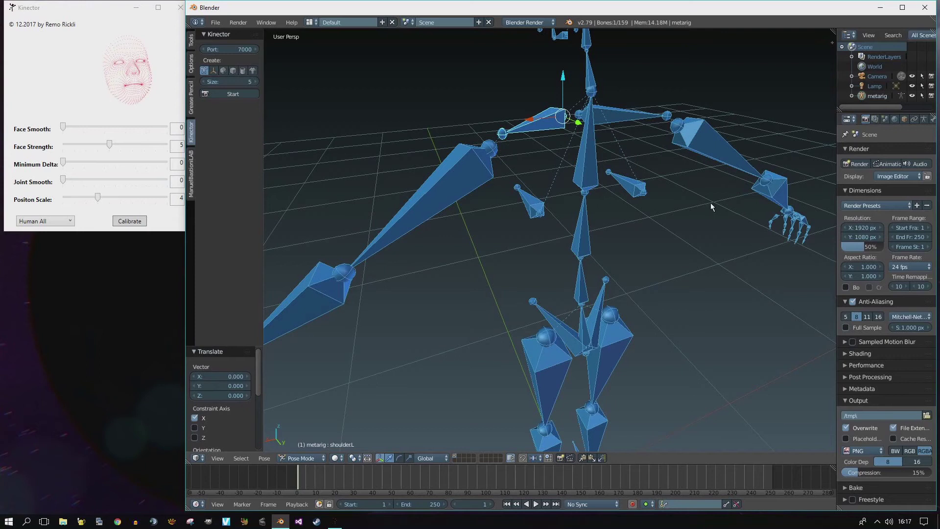
Step: Rename the metarig armature as kinector
{"action": "scroll", "coordinate": [710, 203], "scroll_direction": "down", "scroll_amount": 4}
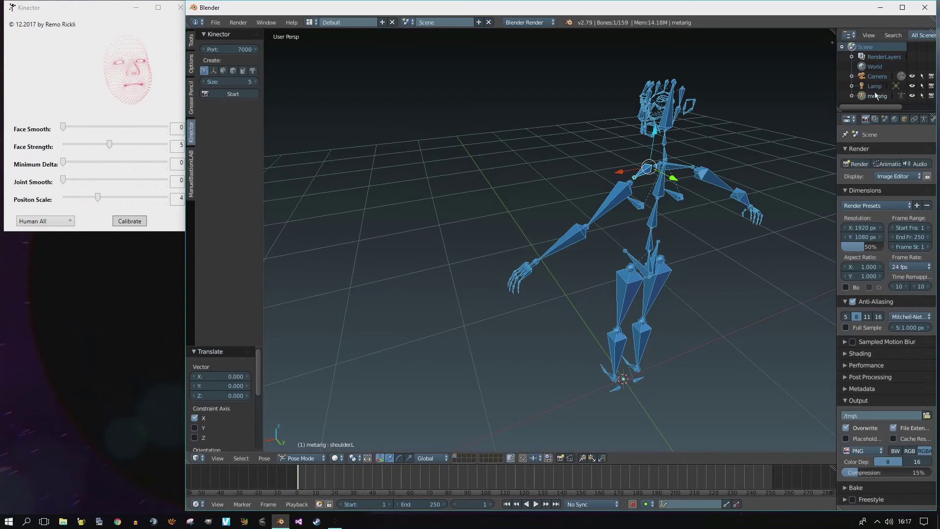
{"action": "type", "text": "k"}
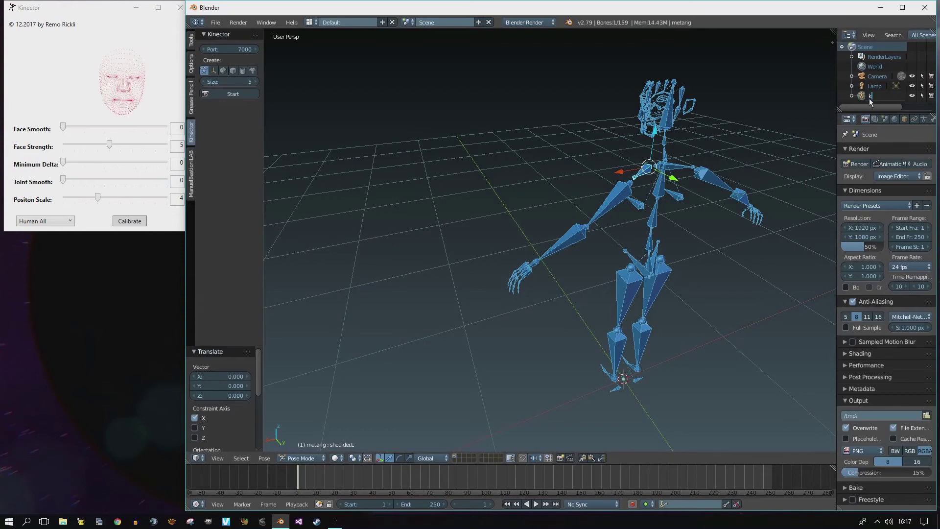
{"action": "type", "text": "inector"}
{"action": "key", "text": "Return"}
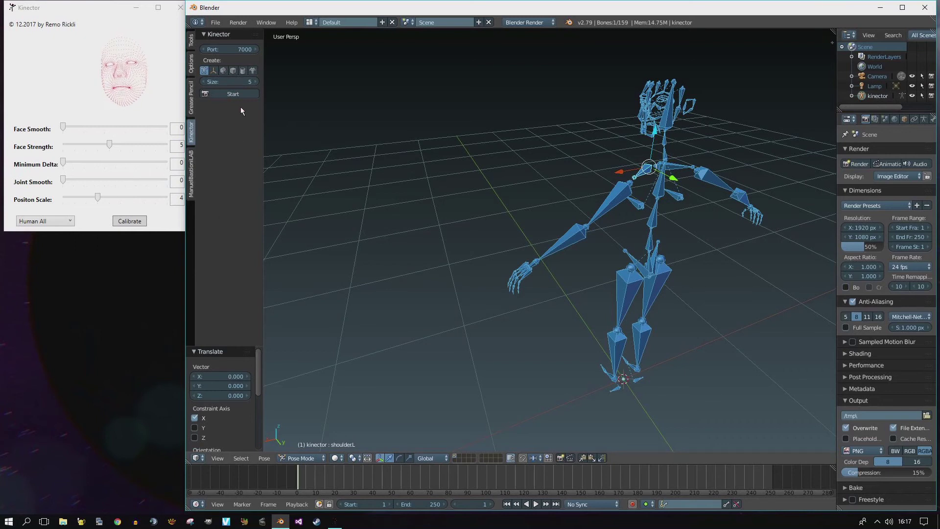
Step: Start the receiver so the Kinect drives the rig, and turn on Kinector's calibration
{"action": "left_click", "coordinate": [239, 94]}
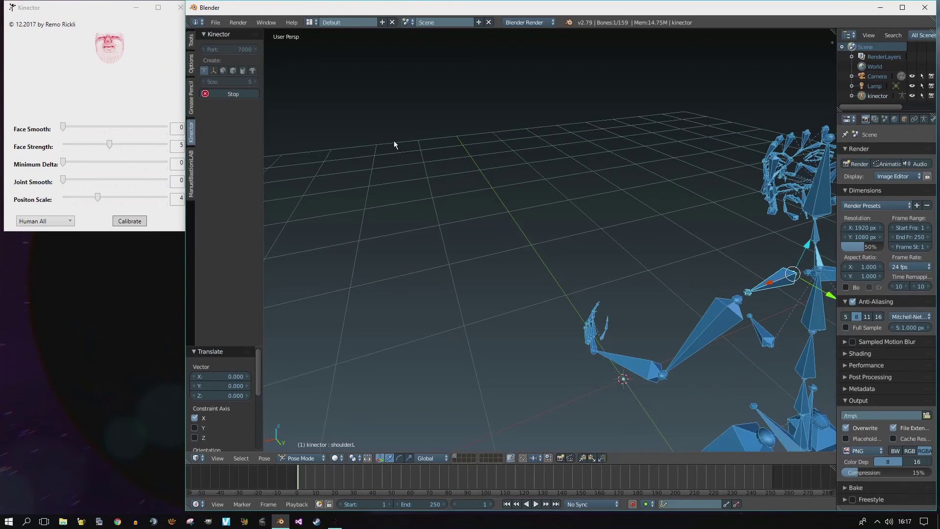
{"action": "middle_click_drag", "start_coordinate": [579, 288], "coordinate": [715, 329]}
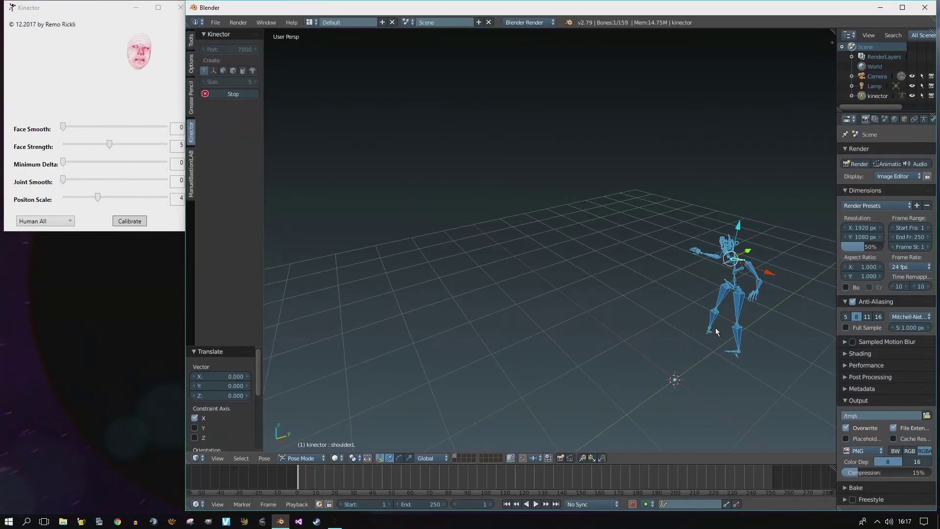
{"action": "left_click", "coordinate": [169, 226]}
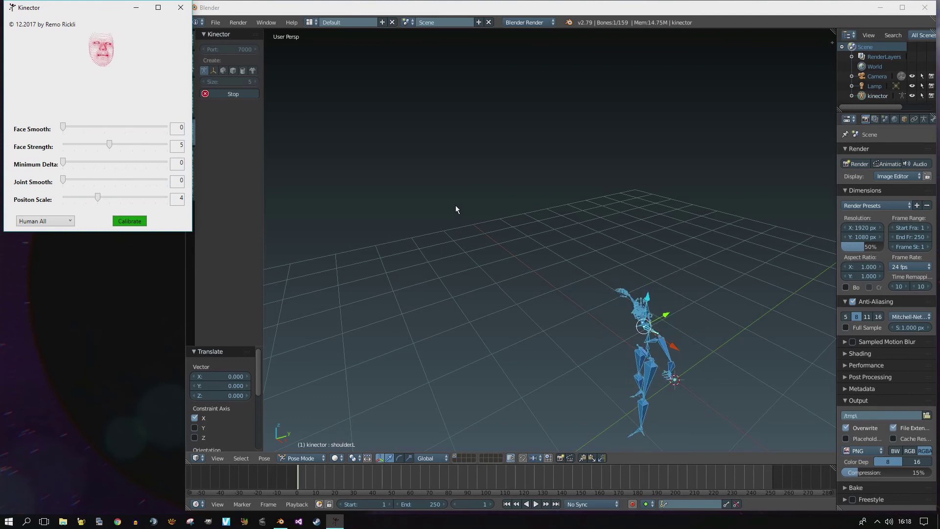
Step: Set Kinector's Minimum Delta to 1 and raise its Joint Smooth value
{"action": "left_click", "coordinate": [97, 163]}
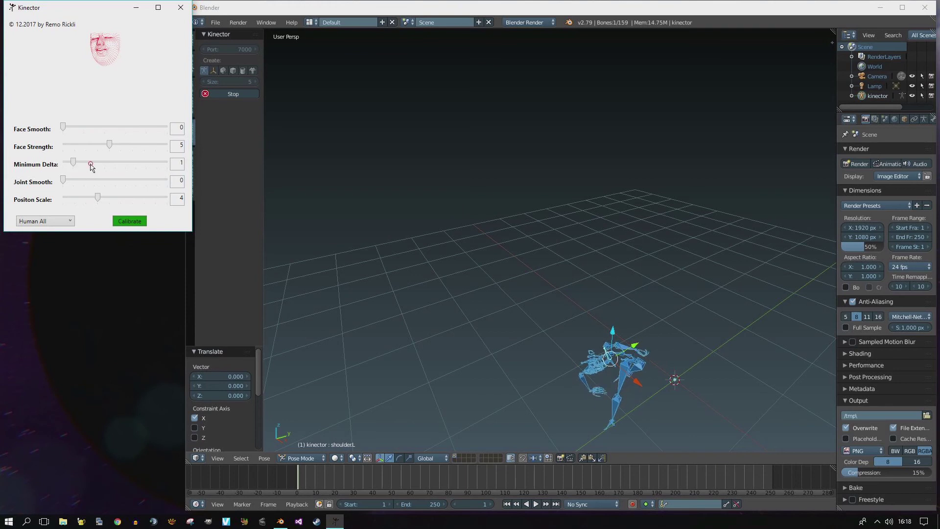
{"action": "left_click", "coordinate": [116, 180]}
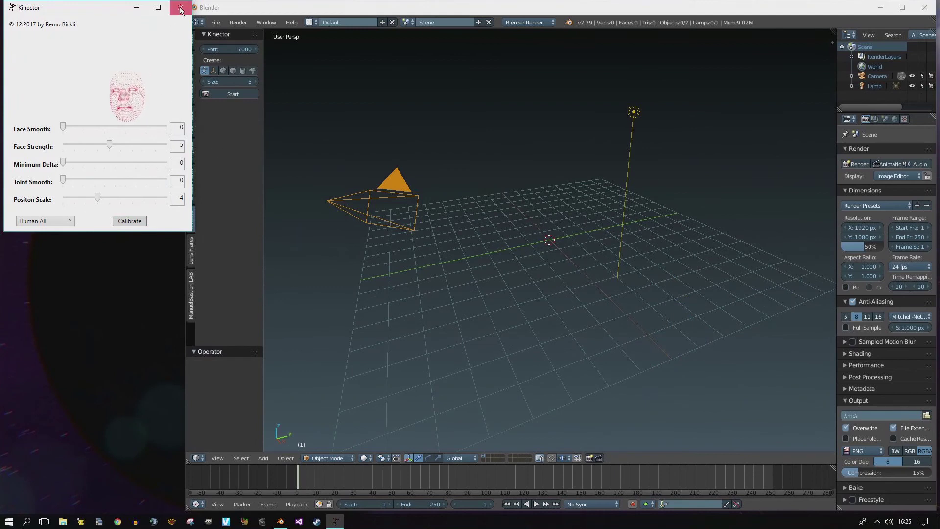
Step: Close Kinector and copy Rigify.blend from the Examples folder of Kinector.zip to the desktop
{"action": "left_click", "coordinate": [180, 8]}
{"action": "double_click", "coordinate": [27, 116]}
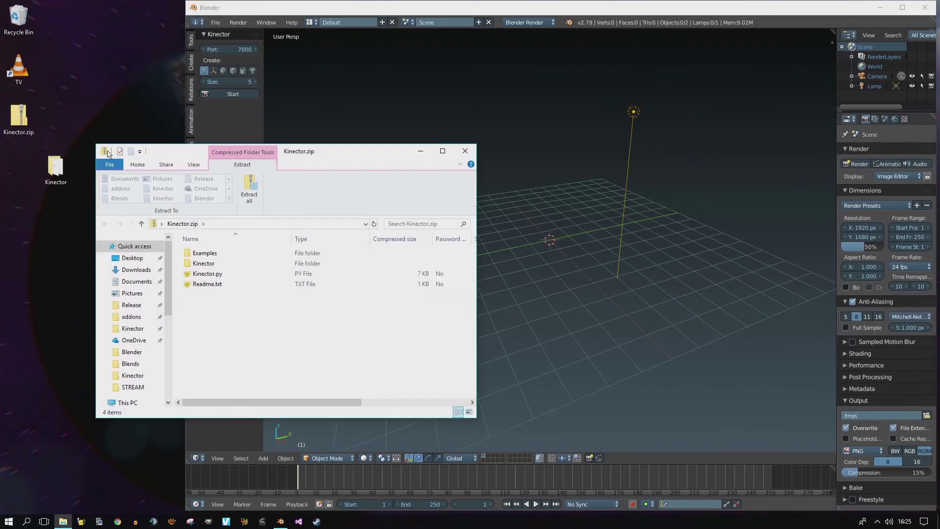
{"action": "left_click", "coordinate": [209, 254]}
{"action": "double_click", "coordinate": [209, 255]}
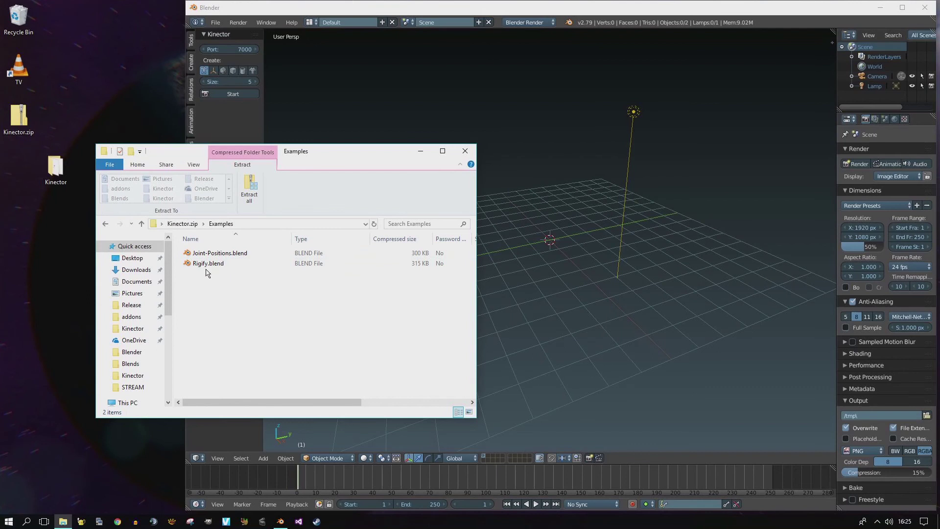
{"action": "left_click_drag", "start_coordinate": [216, 265], "coordinate": [45, 213]}
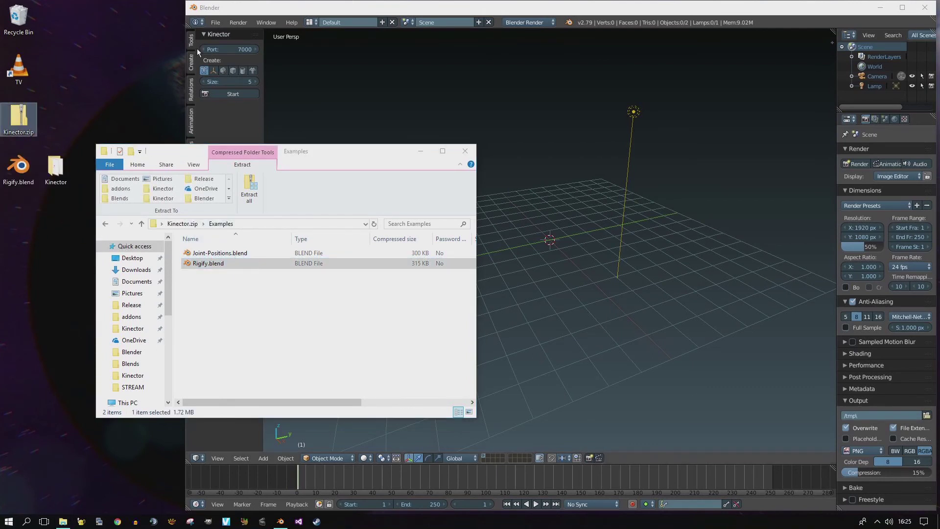
Step: Open the example file Rigify.blend from the desktop in Blender
{"action": "left_click", "coordinate": [215, 22]}
{"action": "left_click", "coordinate": [218, 40]}
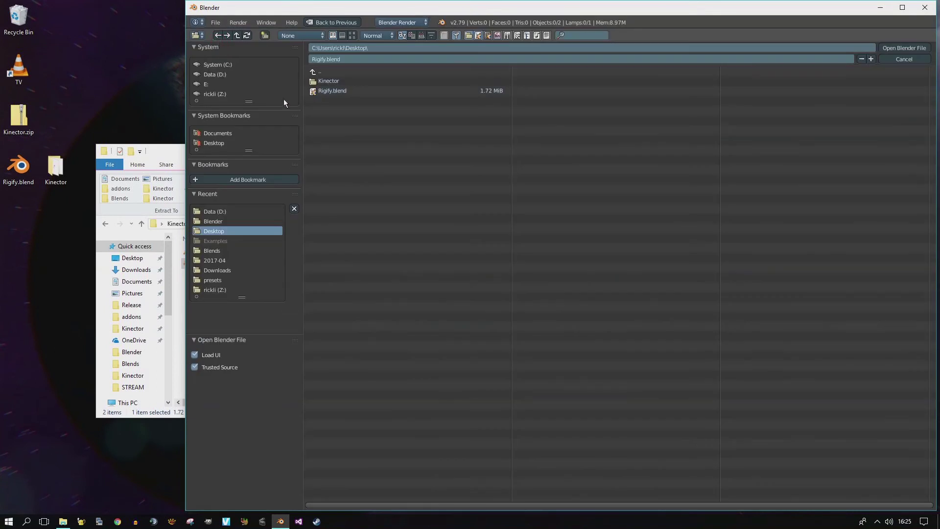
{"action": "double_click", "coordinate": [334, 92]}
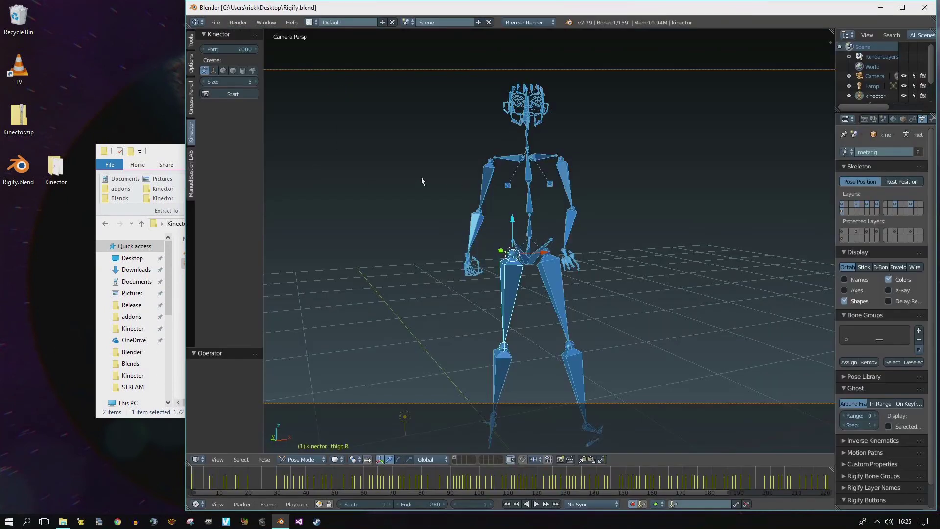
Step: Run Kinector.exe from the desktop's Kinector folder and start the receiver in Blender for the example rig
{"action": "double_click", "coordinate": [56, 168]}
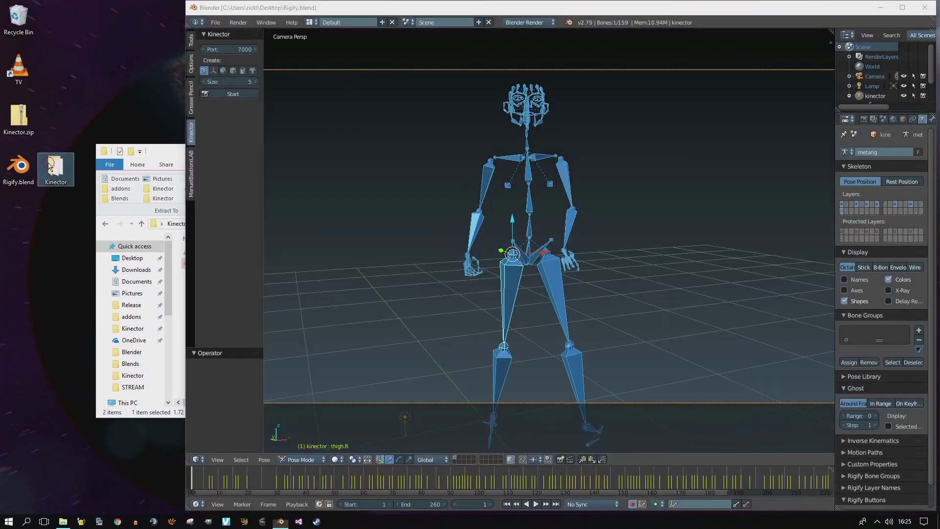
{"action": "double_click", "coordinate": [235, 276]}
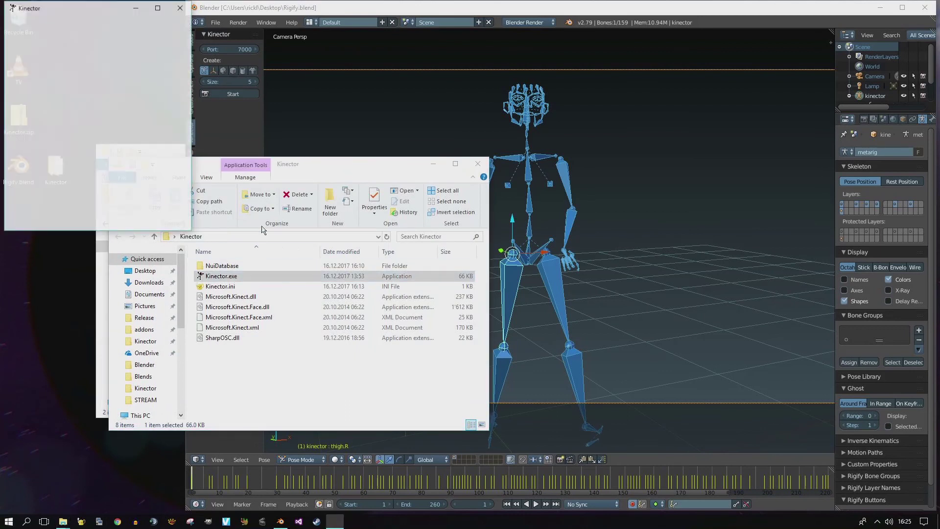
{"action": "left_click", "coordinate": [243, 97]}
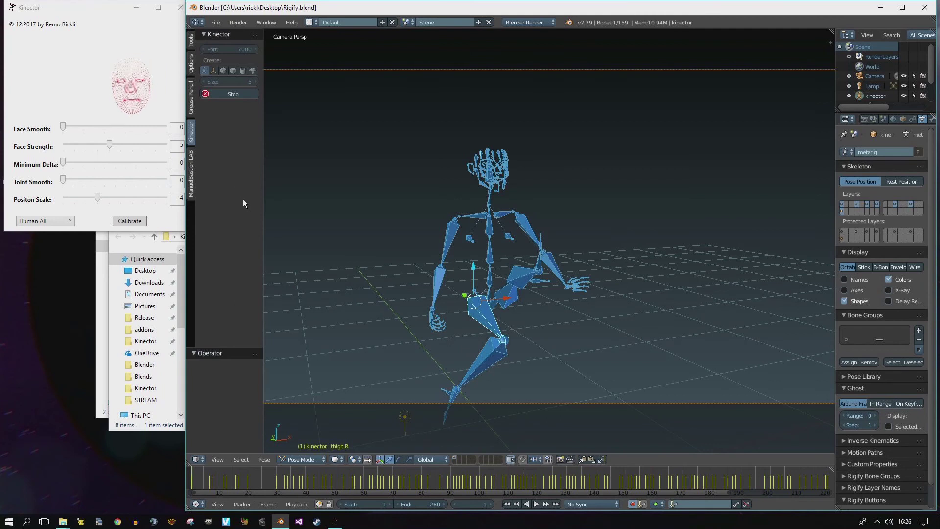
Step: Play back the example rig's keyframed animation, stop playback, and close Kinector
{"action": "key", "text": "alt+a"}
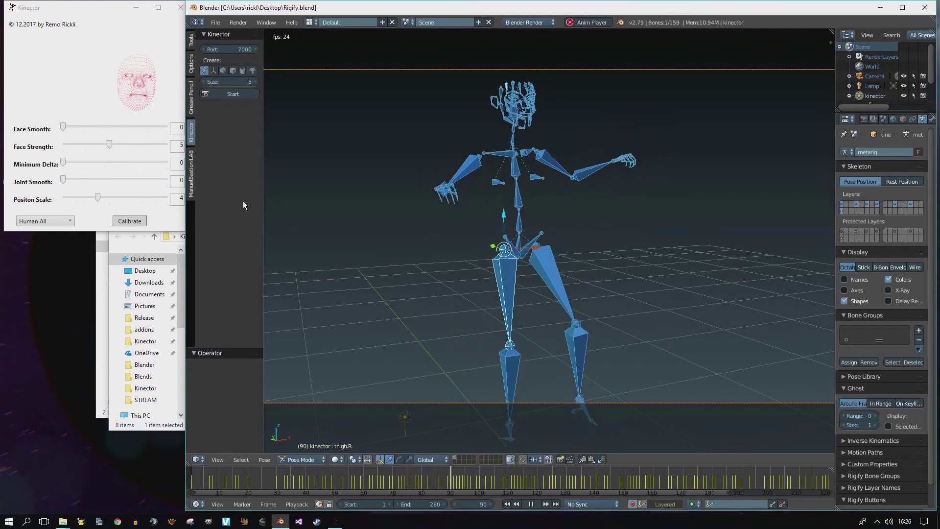
{"action": "key", "text": "alt+a"}
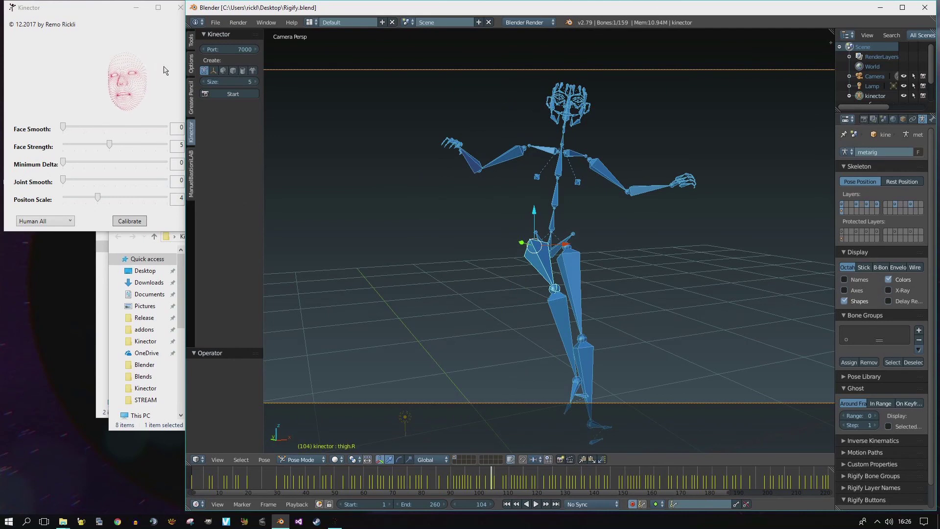
{"action": "left_click", "coordinate": [181, 8]}
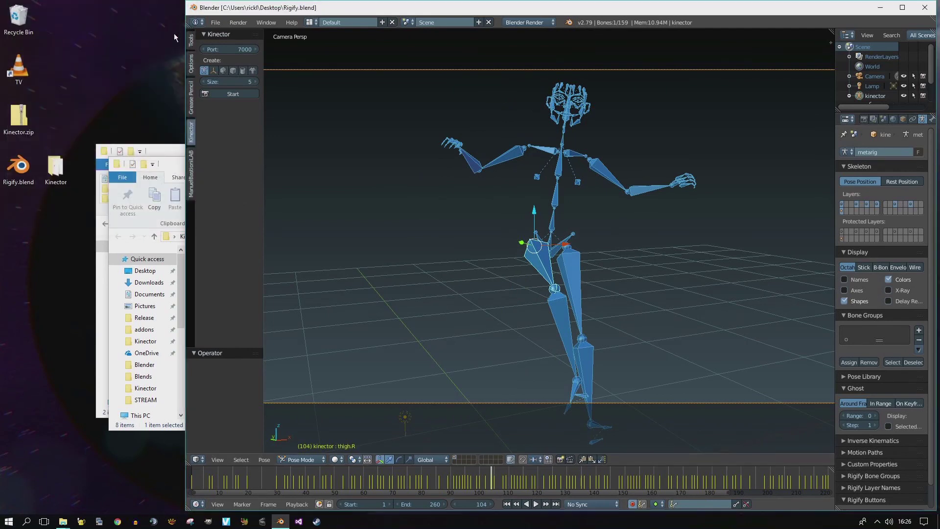
Step: Reload Blender's start-up file and delete the default cube
{"action": "left_click", "coordinate": [215, 22]}
{"action": "left_click", "coordinate": [224, 31]}
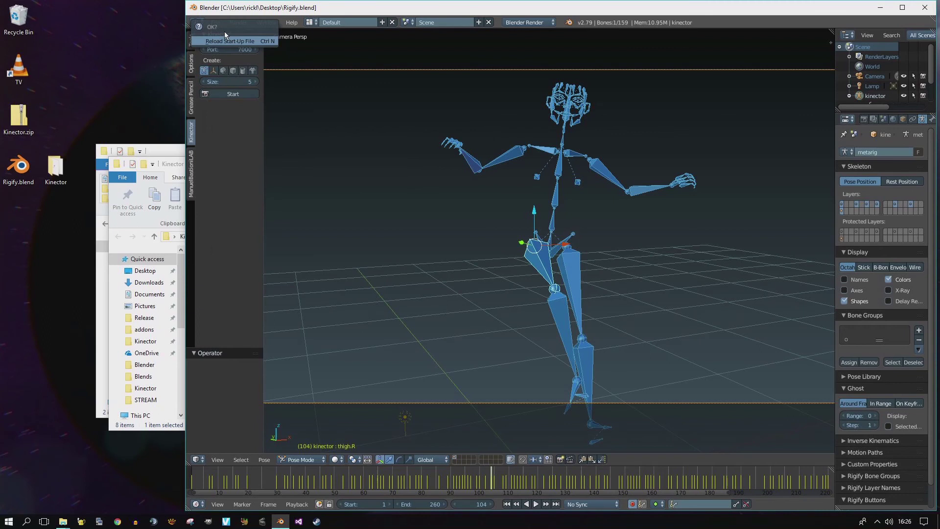
{"action": "left_click", "coordinate": [226, 41]}
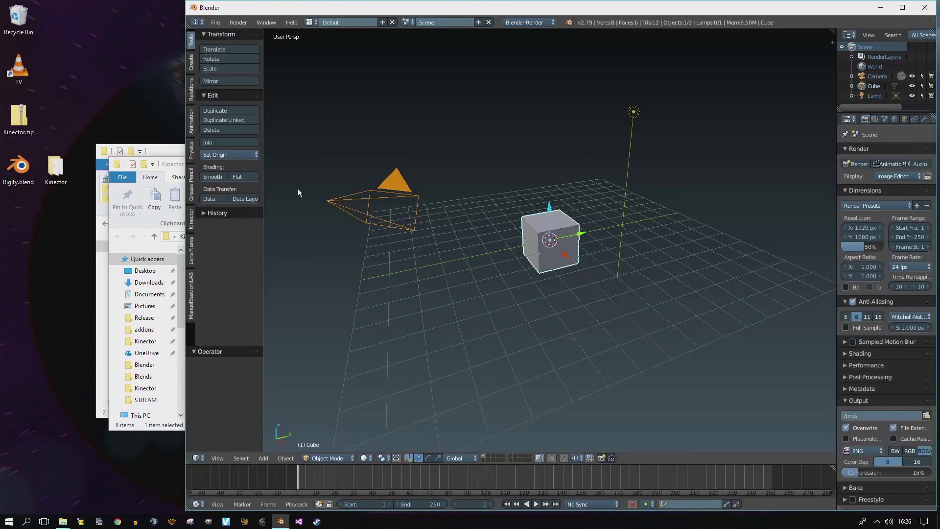
{"action": "key", "text": "Delete"}
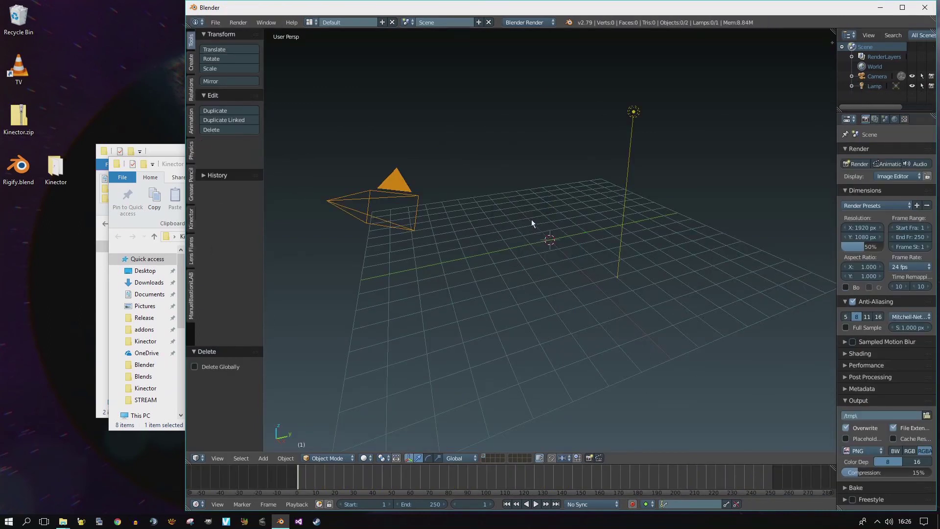
Step: Close the Examples folder window of Kinector.zip and run Kinector.exe from the Kinector folder
{"action": "left_click", "coordinate": [170, 167]}
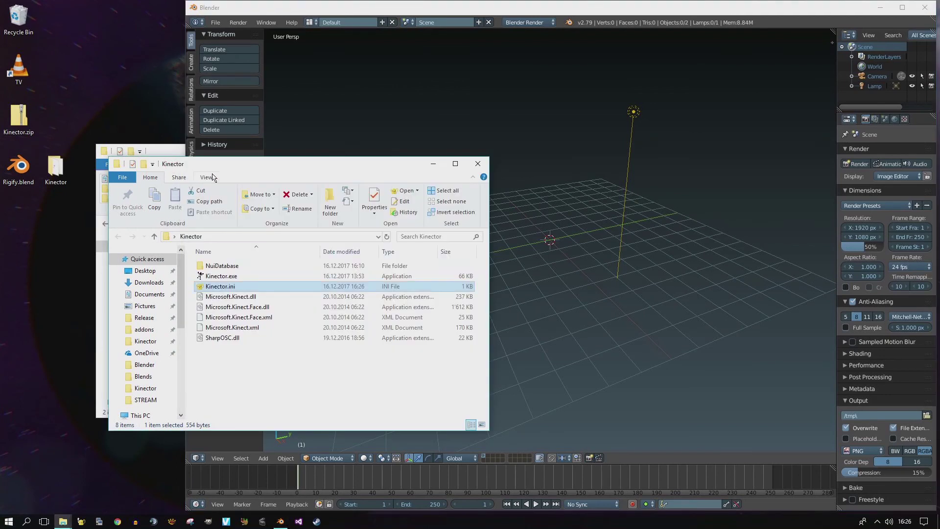
{"action": "left_click", "coordinate": [172, 153]}
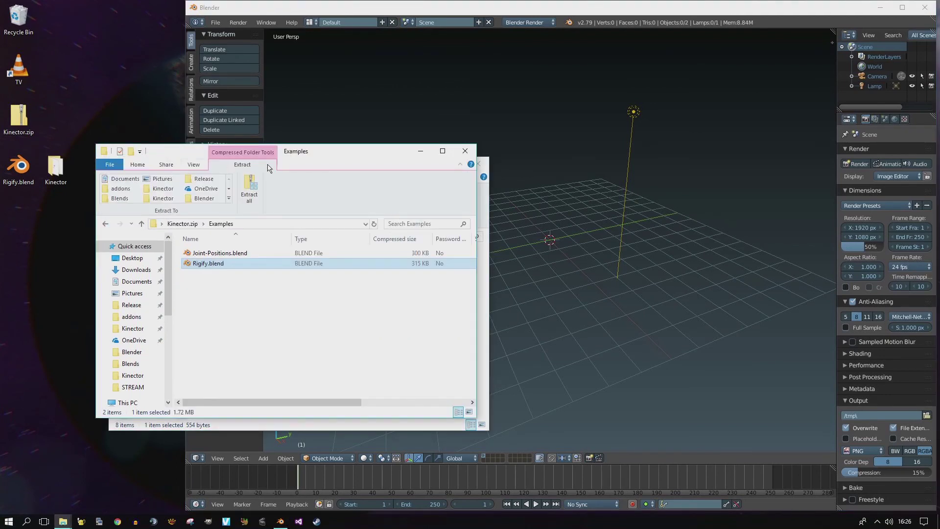
{"action": "left_click", "coordinate": [465, 154]}
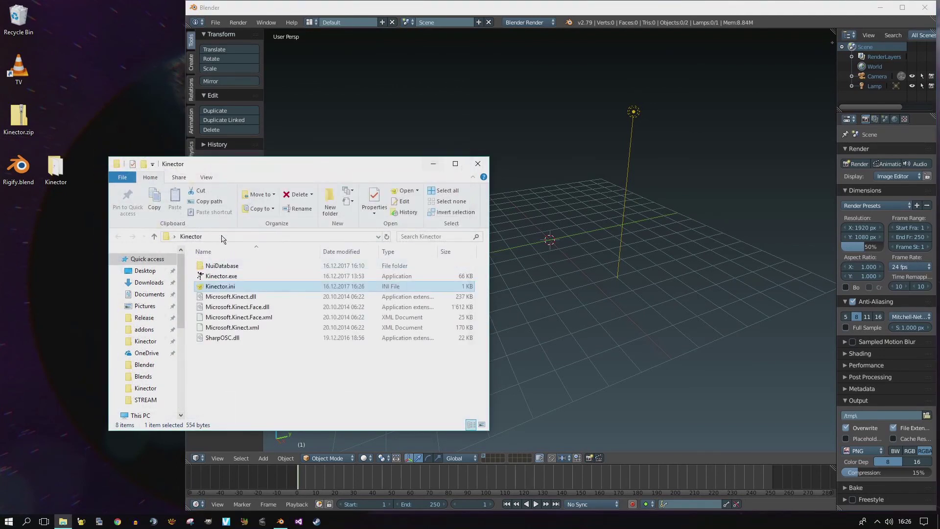
{"action": "double_click", "coordinate": [223, 277]}
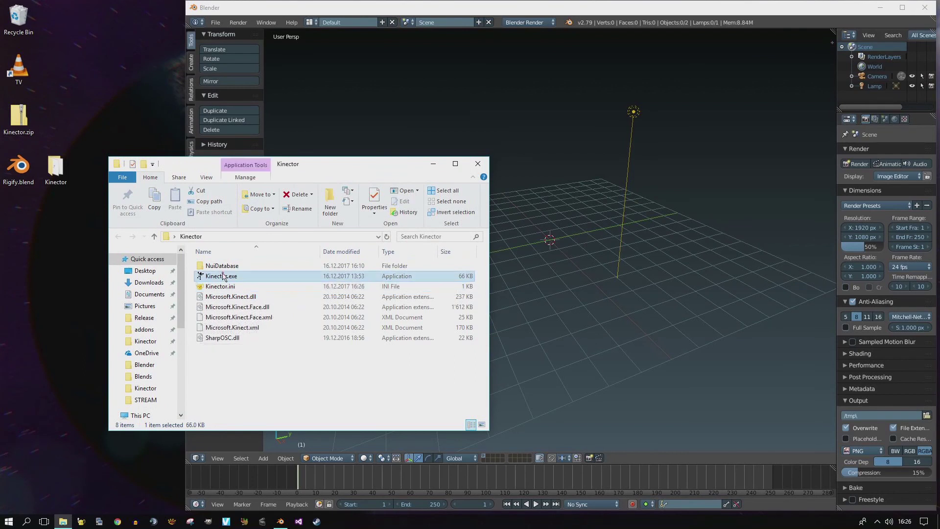
Step: Switch to Blender and set the Kinector add-on to create cubes for the incoming data
{"action": "left_click", "coordinate": [337, 119]}
{"action": "left_click", "coordinate": [191, 219]}
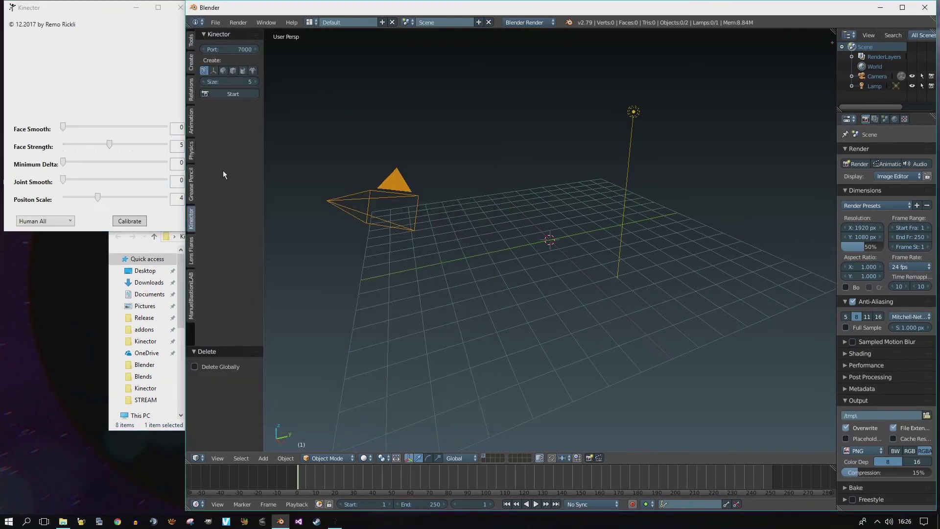
{"action": "left_click", "coordinate": [233, 71]}
Step: Switch to the Kinector application and set its capture mode to Face as Pos
{"action": "left_click", "coordinate": [118, 208]}
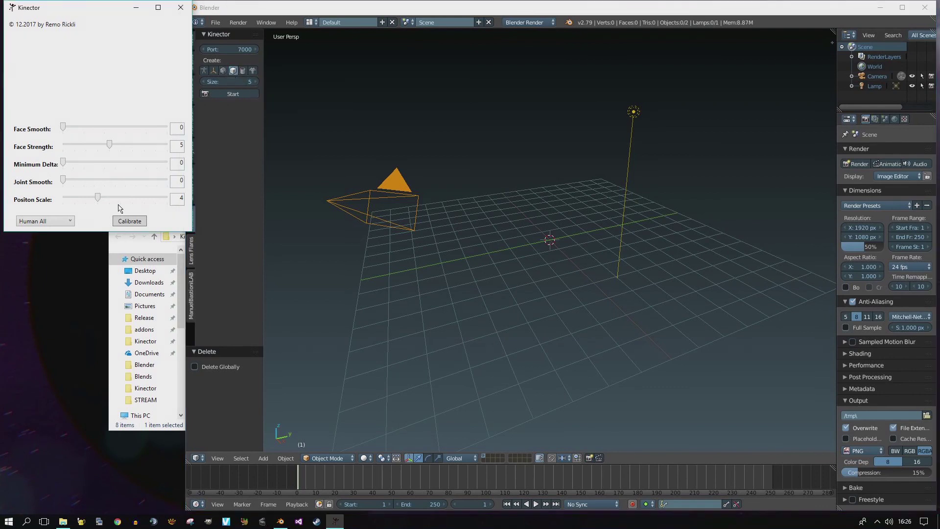
{"action": "left_click", "coordinate": [57, 221]}
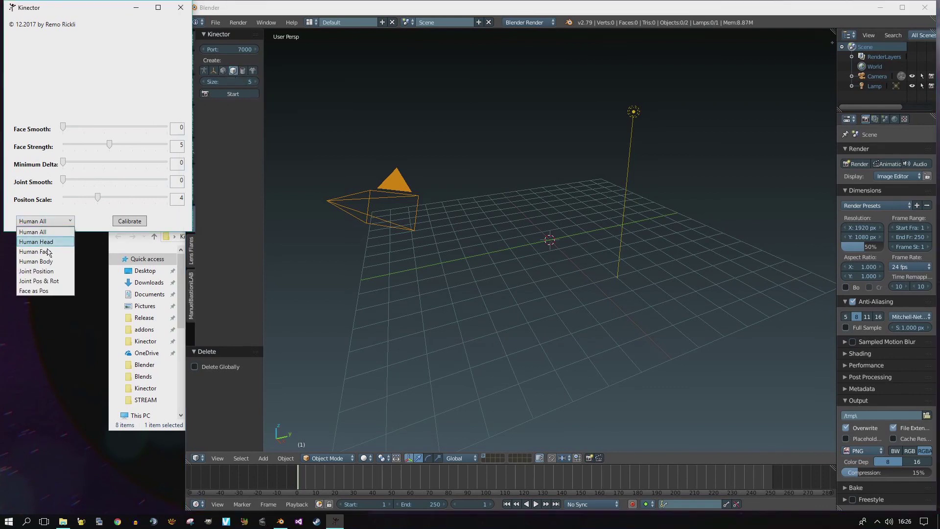
{"action": "left_click", "coordinate": [55, 292]}
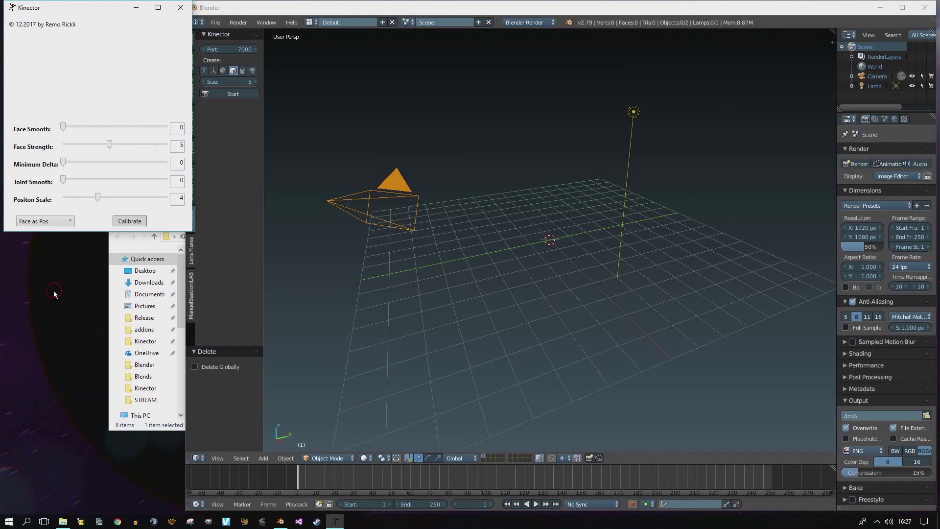
Step: Start the receiver in Blender to stream the face values as cube positions, and stop it after the capture
{"action": "left_click", "coordinate": [212, 146]}
{"action": "left_click", "coordinate": [236, 94]}
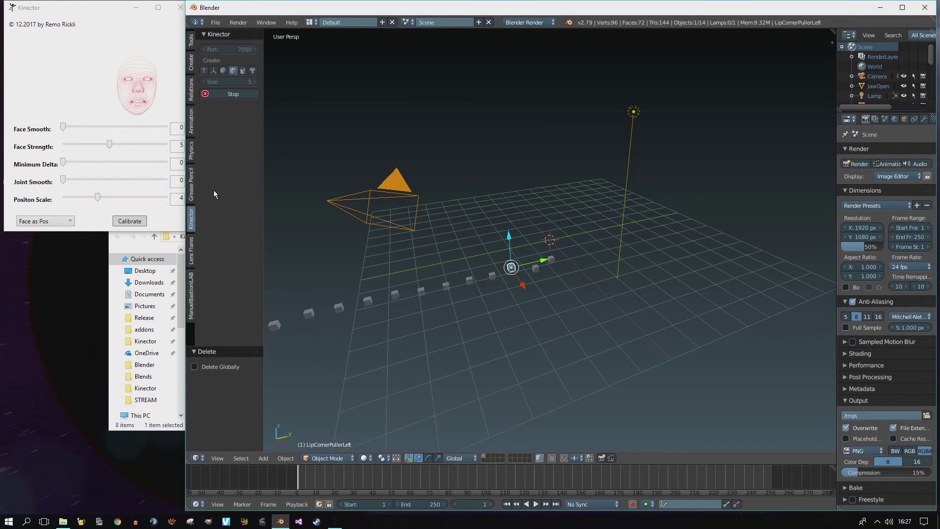
{"action": "left_click", "coordinate": [230, 95]}
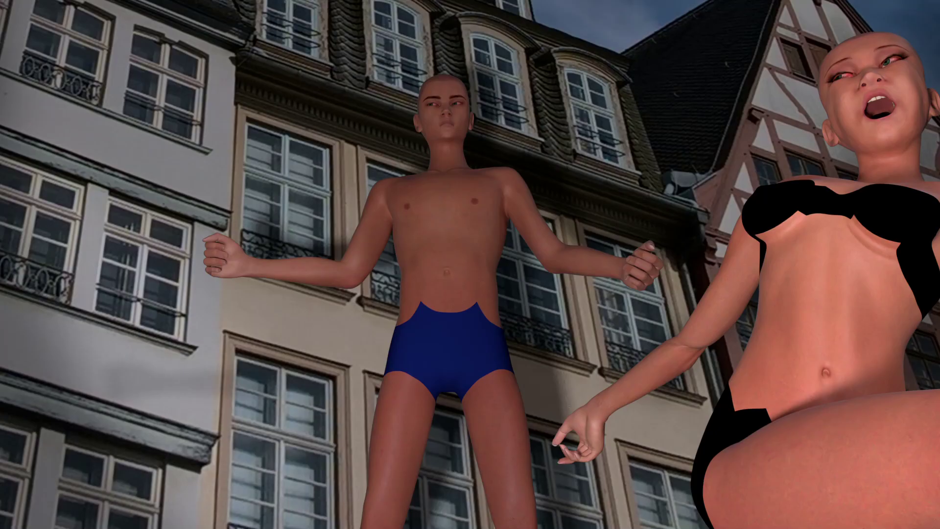